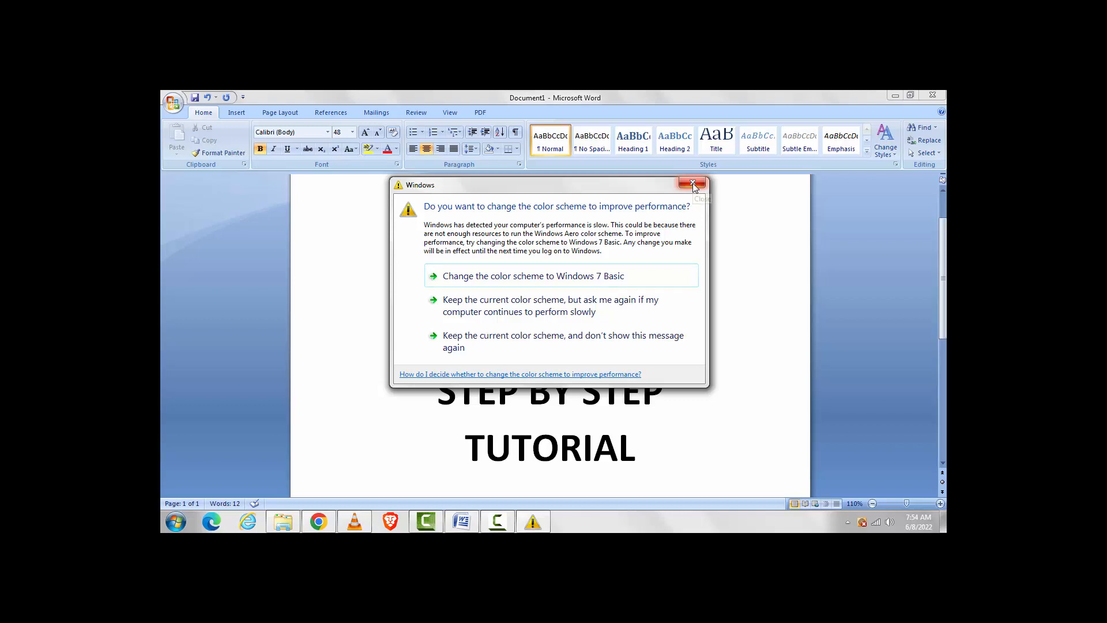
- Dismiss the Windows color scheme prompt and switch to the Canva home page in Chrome
left_click(693, 183)
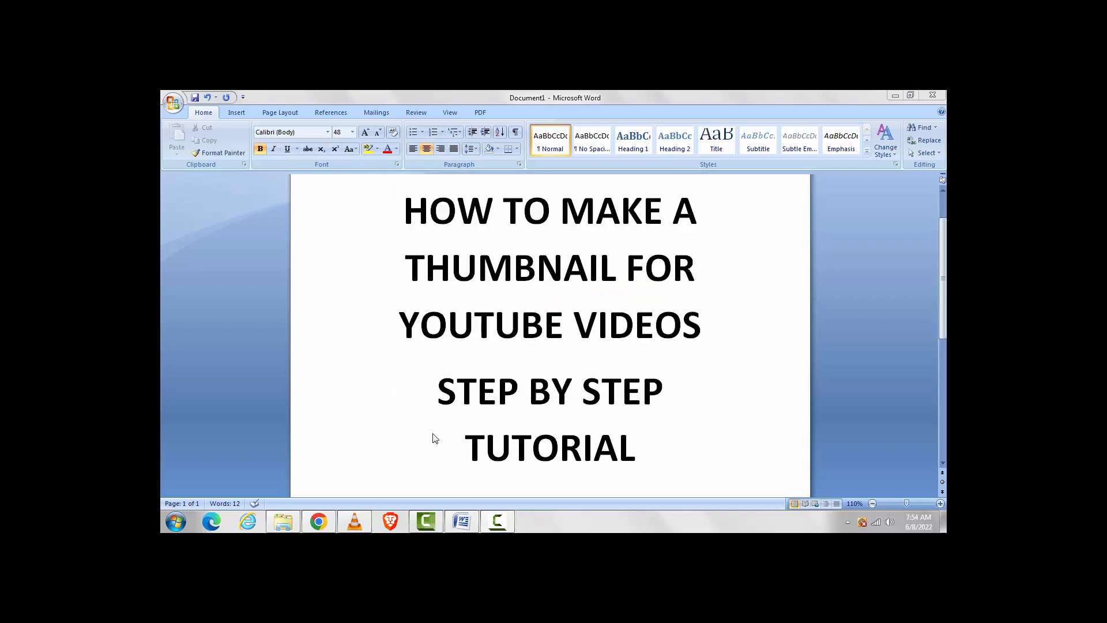
left_click(319, 522)
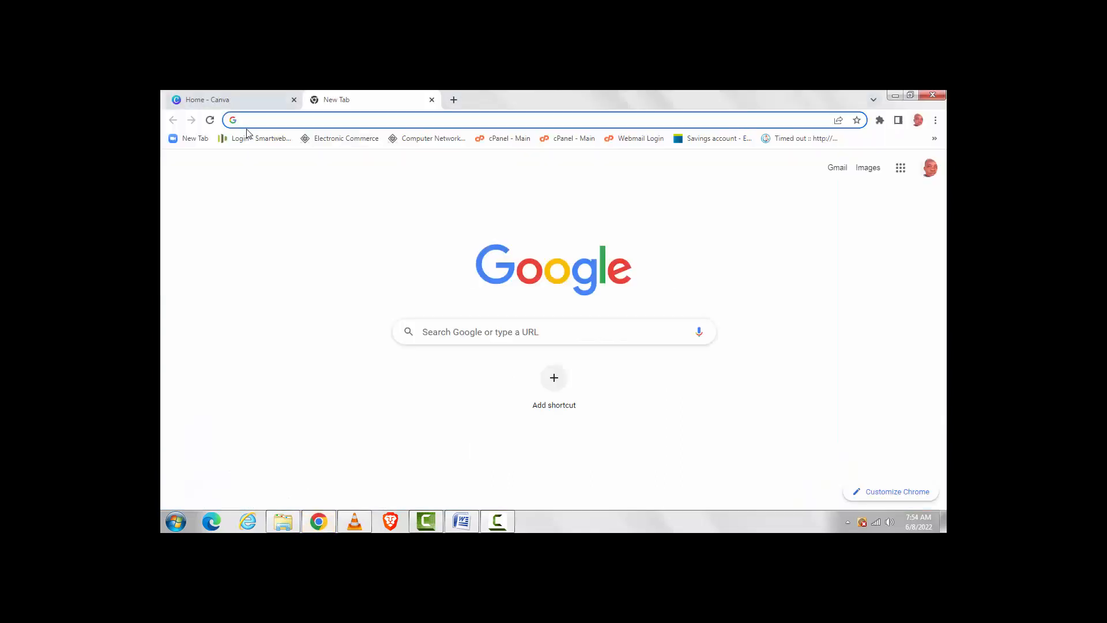
left_click(220, 101)
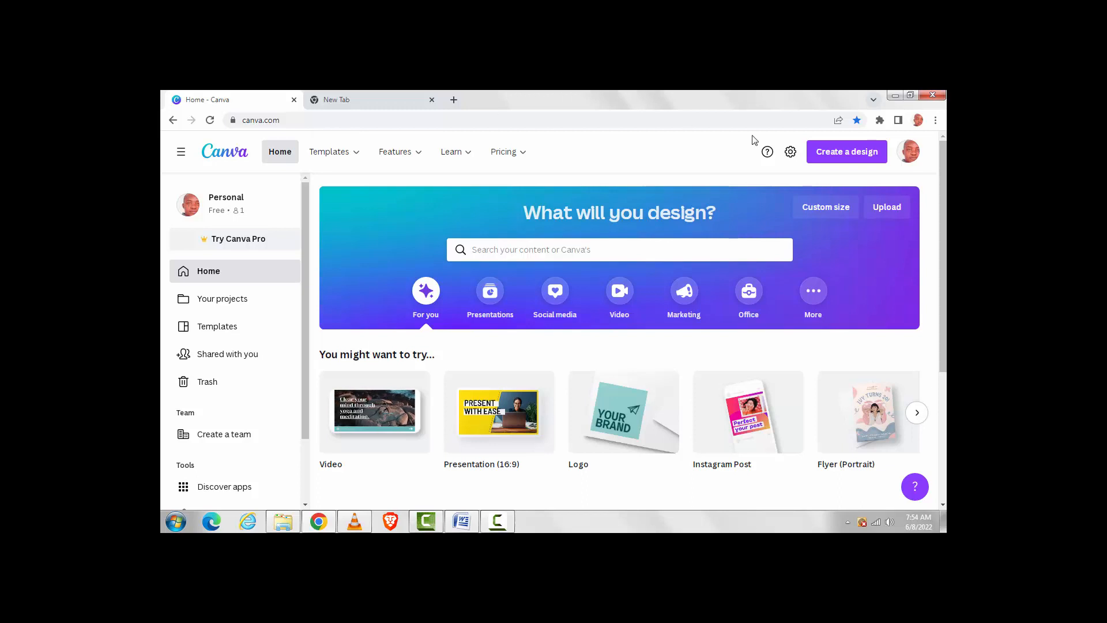
- Create a new custom-size design of 1920 × 1080 px
left_click(843, 154)
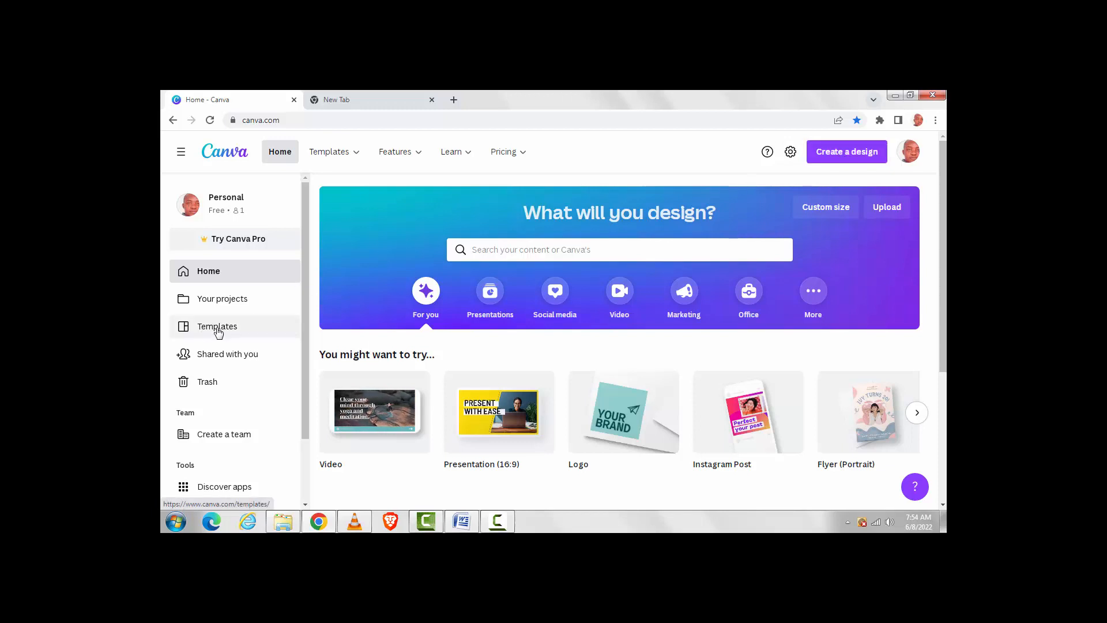
left_click(826, 213)
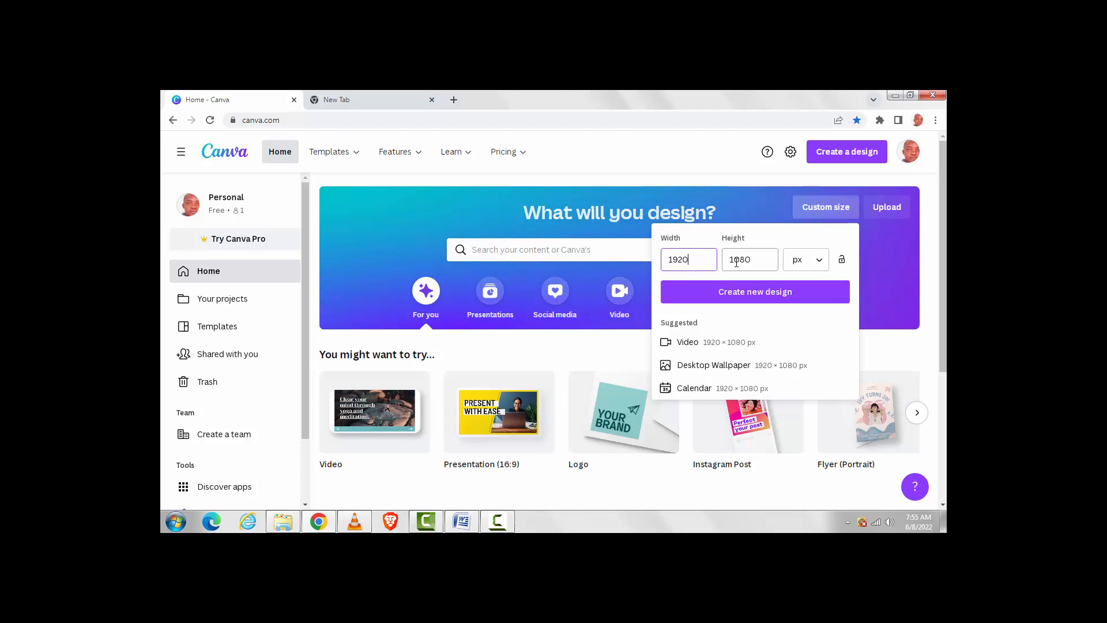
left_click(738, 293)
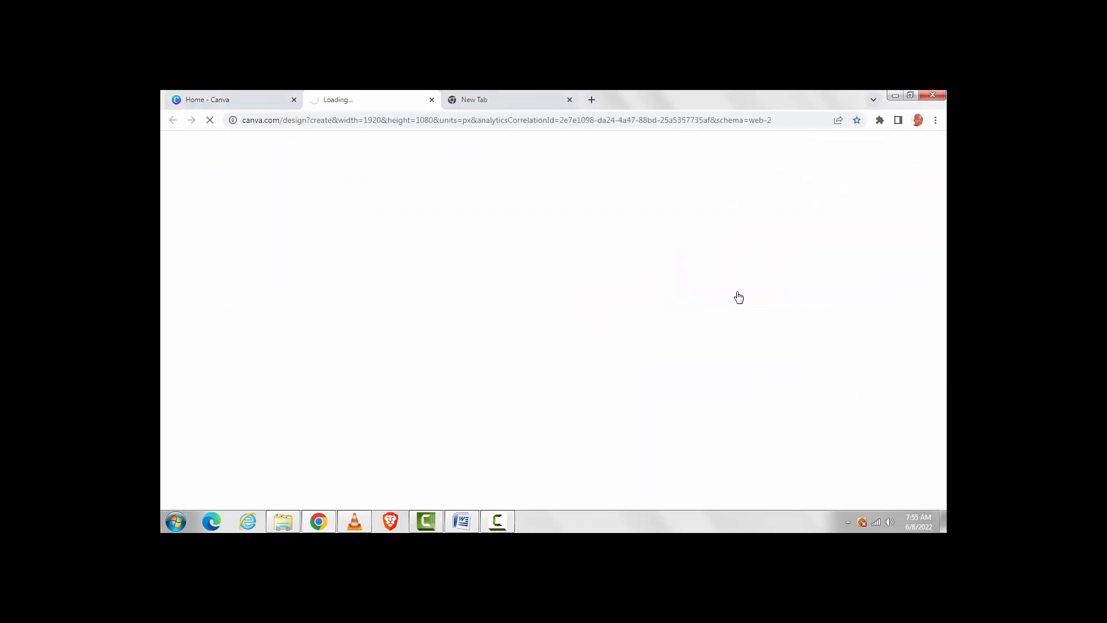
left_click(212, 101)
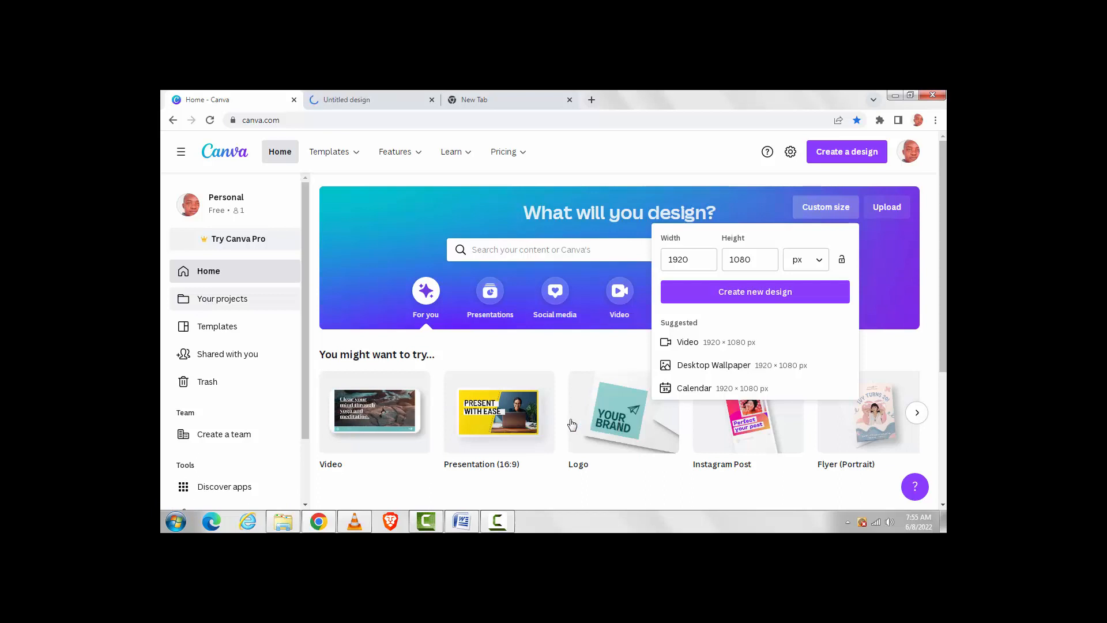
mouse_move(469, 438)
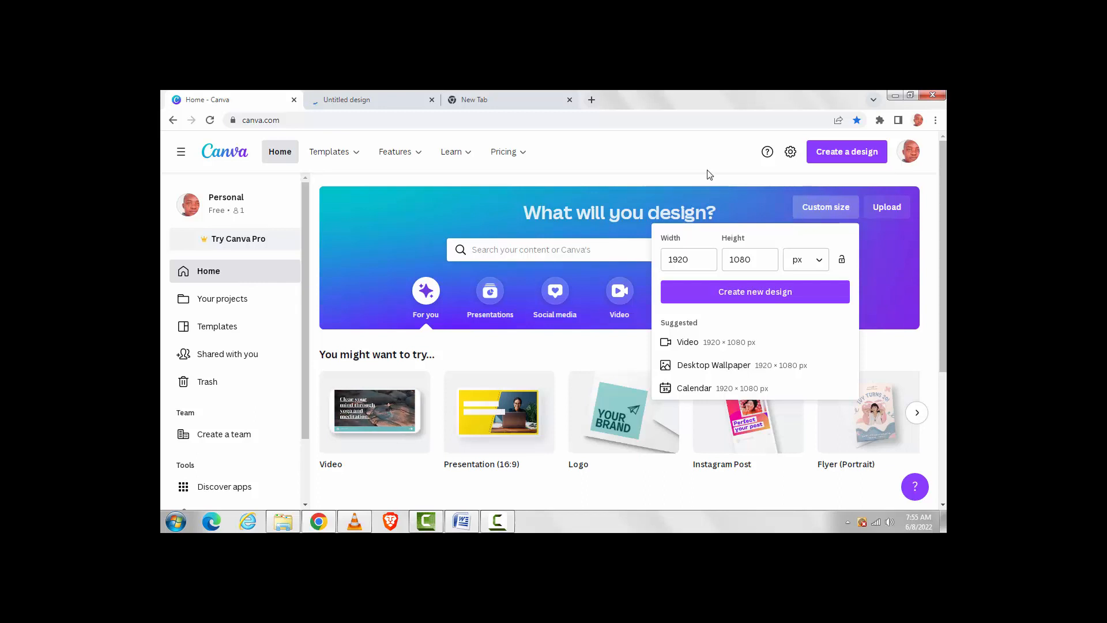
left_click(673, 156)
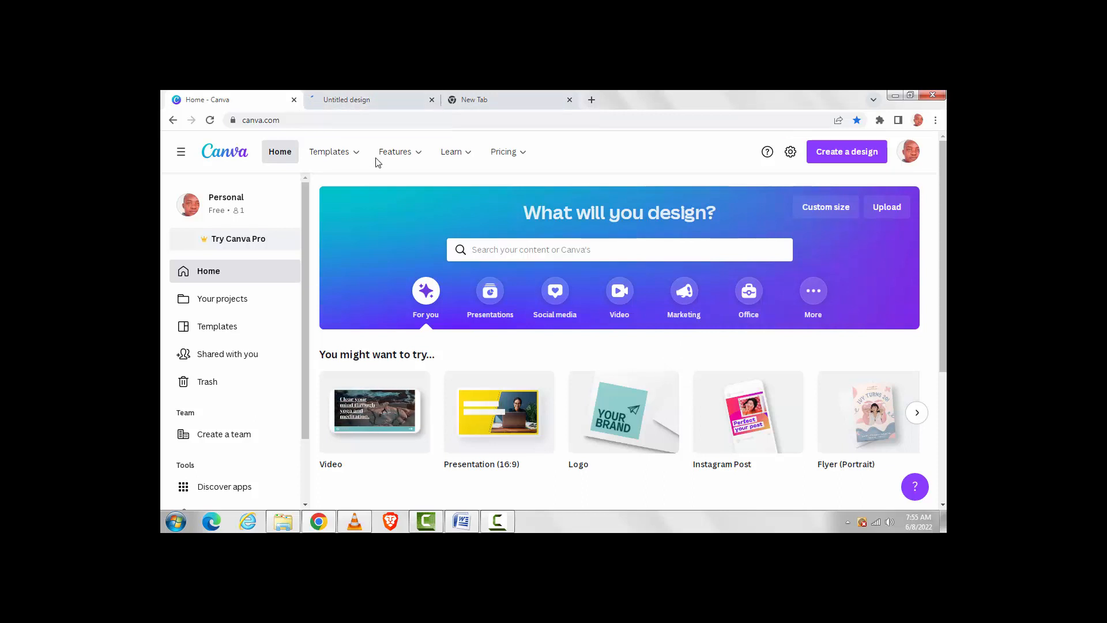
left_click(353, 102)
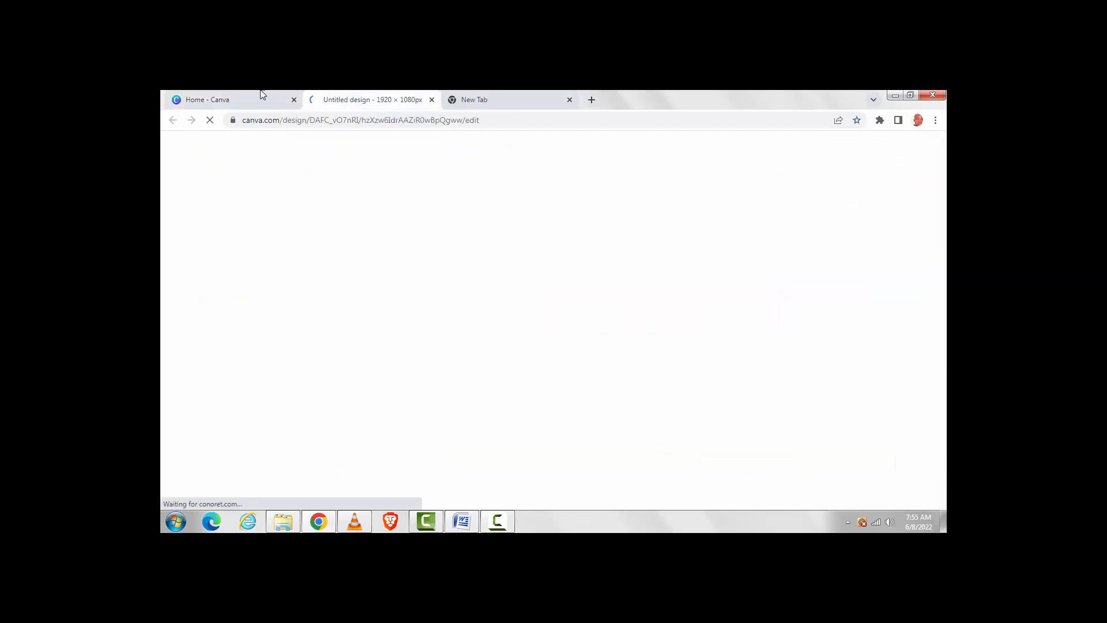
left_click(237, 103)
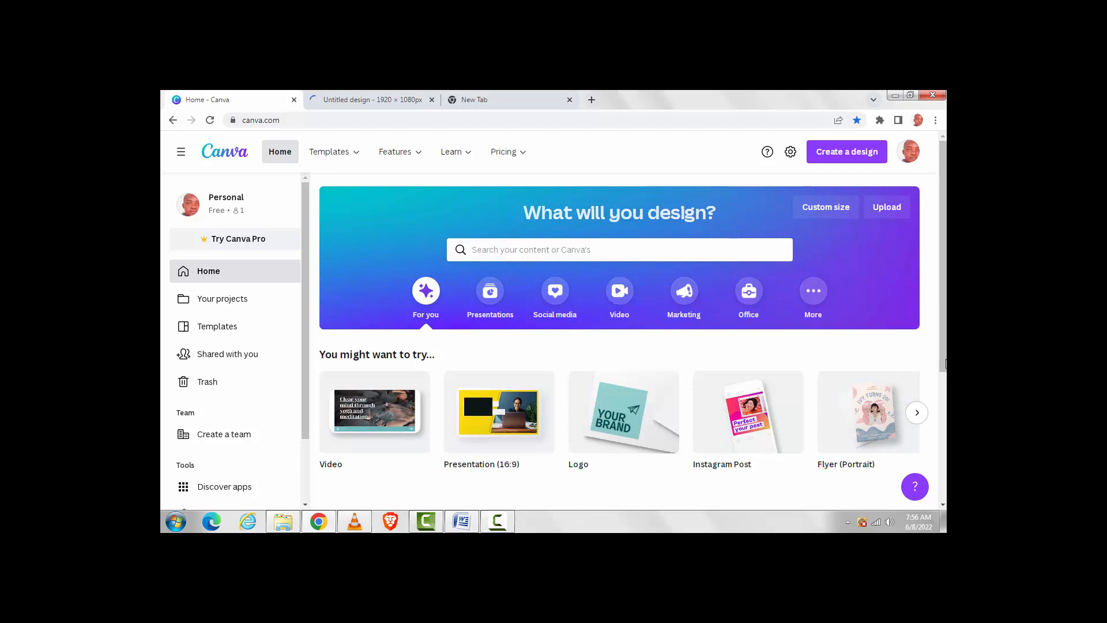
scroll(940, 403, "down", 1)
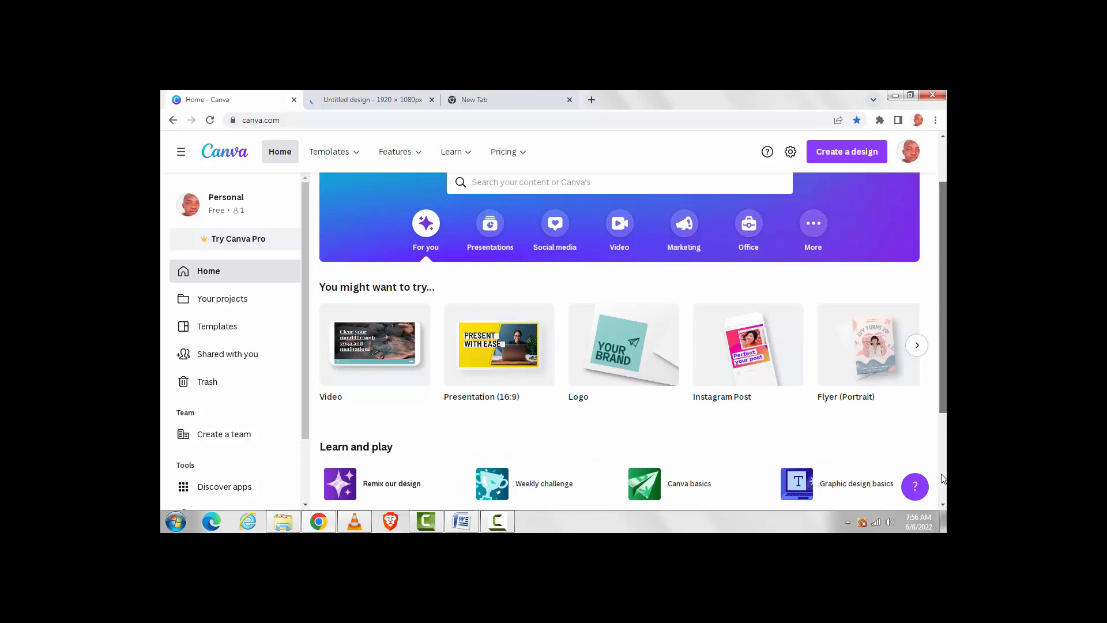
scroll(943, 477, "down", 2)
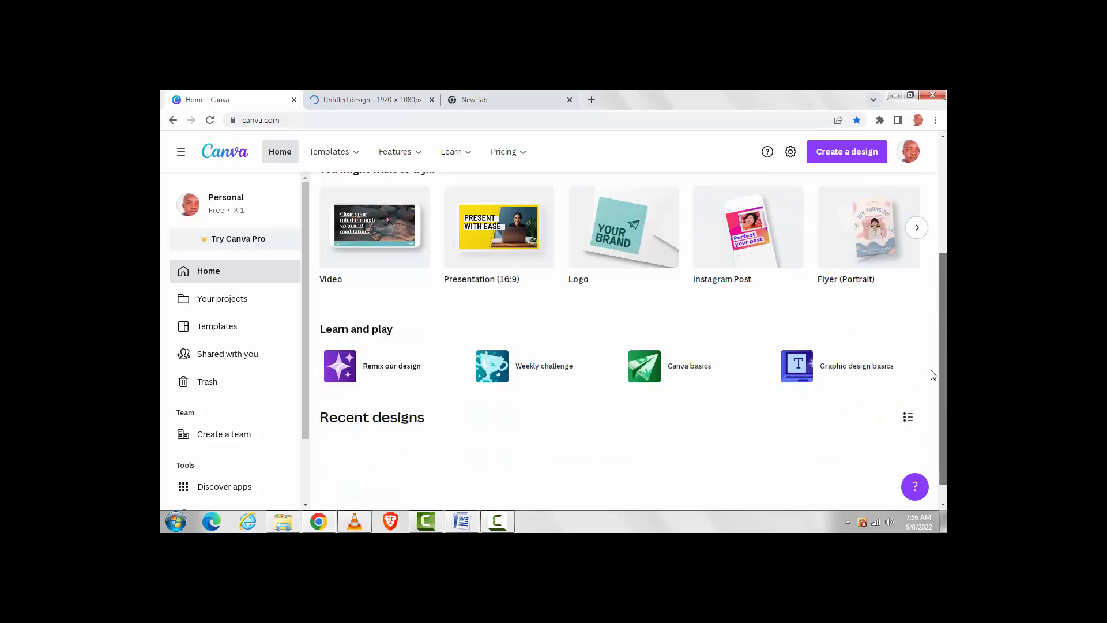
scroll(934, 375, "up", 3)
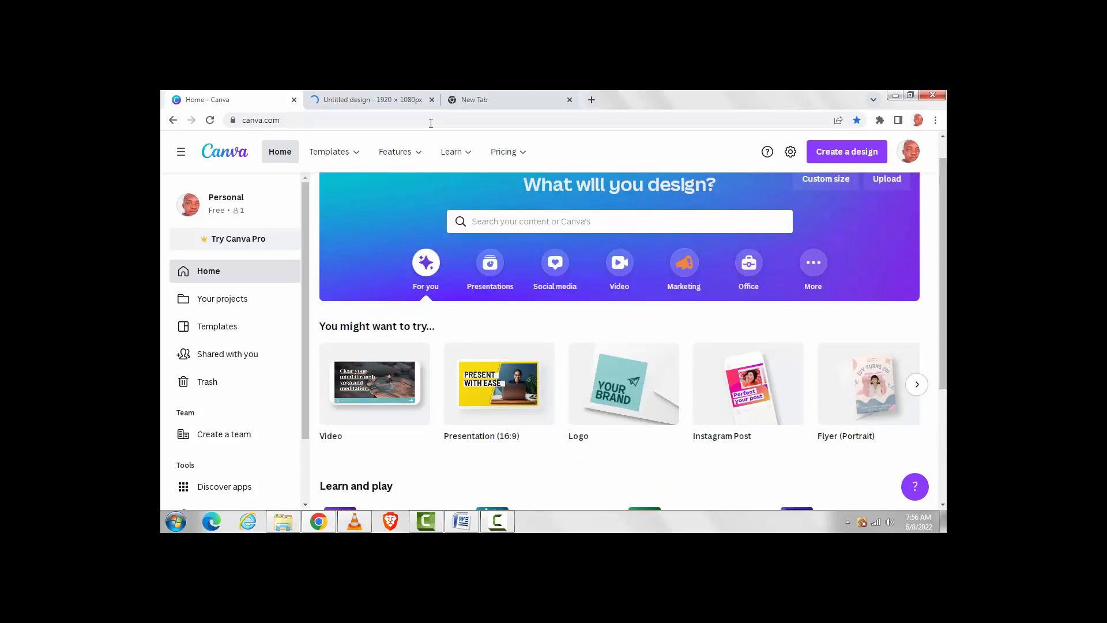
- Close the empty browser tab and apply the desk-photo template with the round portrait and Subscribe button to the new design
left_click(571, 101)
left_click(389, 100)
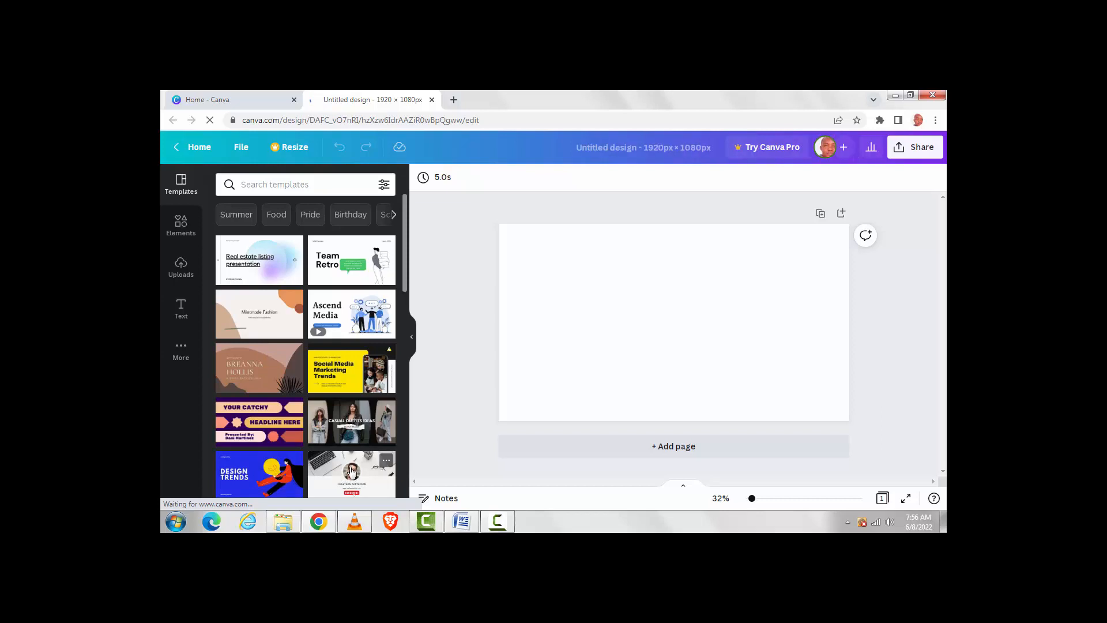
left_click(352, 472)
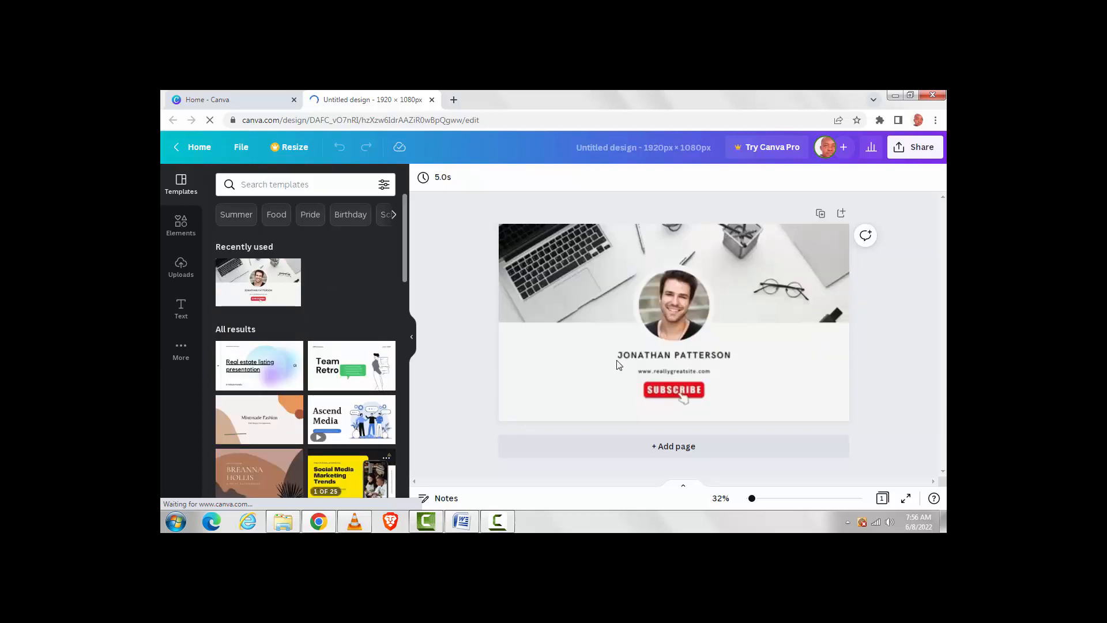
- Upload the portrait photo from the computer's Desktop folder to the design's image uploads
left_click(652, 293)
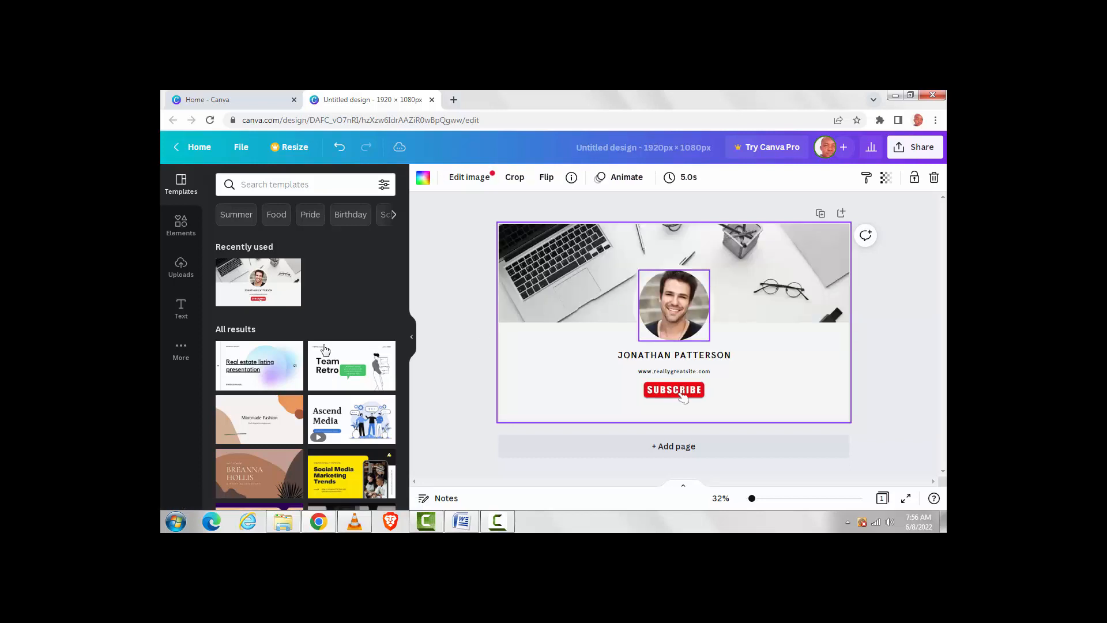
left_click(181, 267)
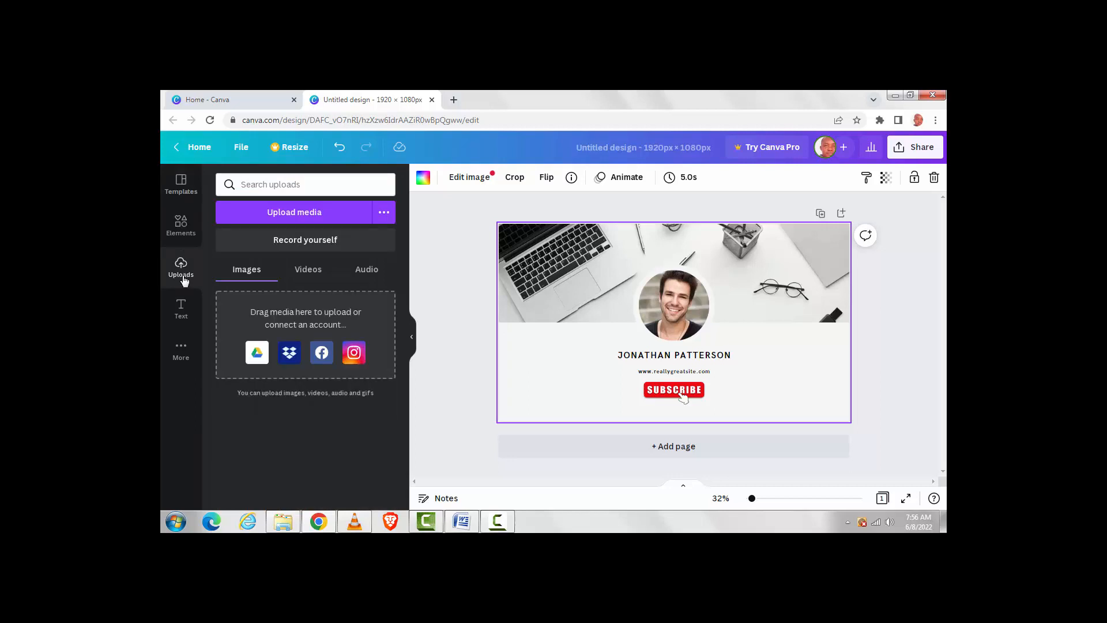
left_click(283, 522)
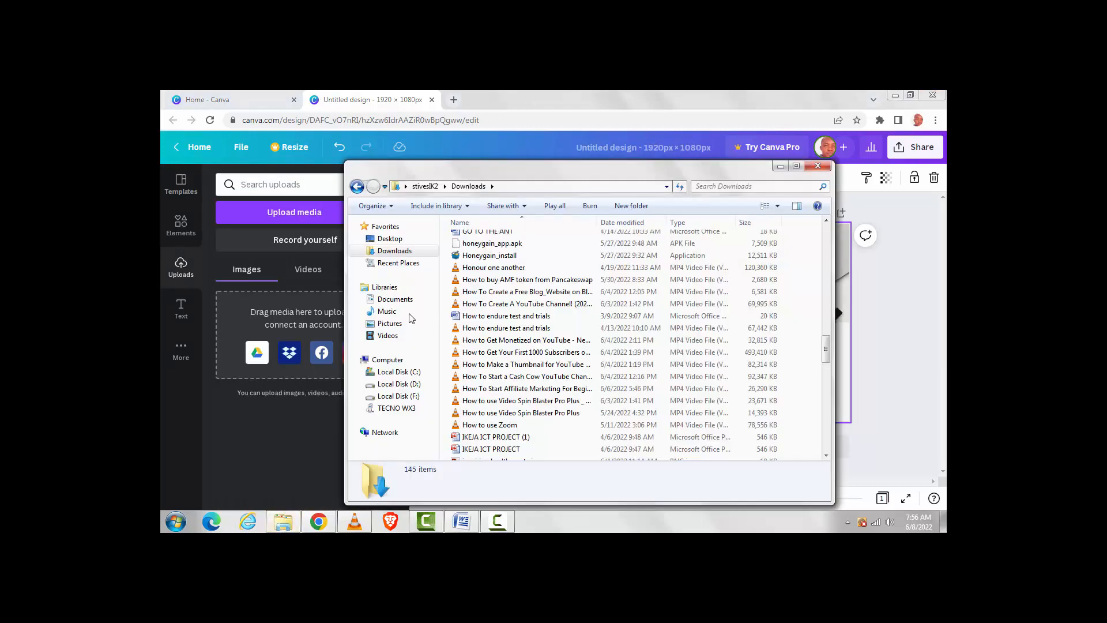
left_click(381, 241)
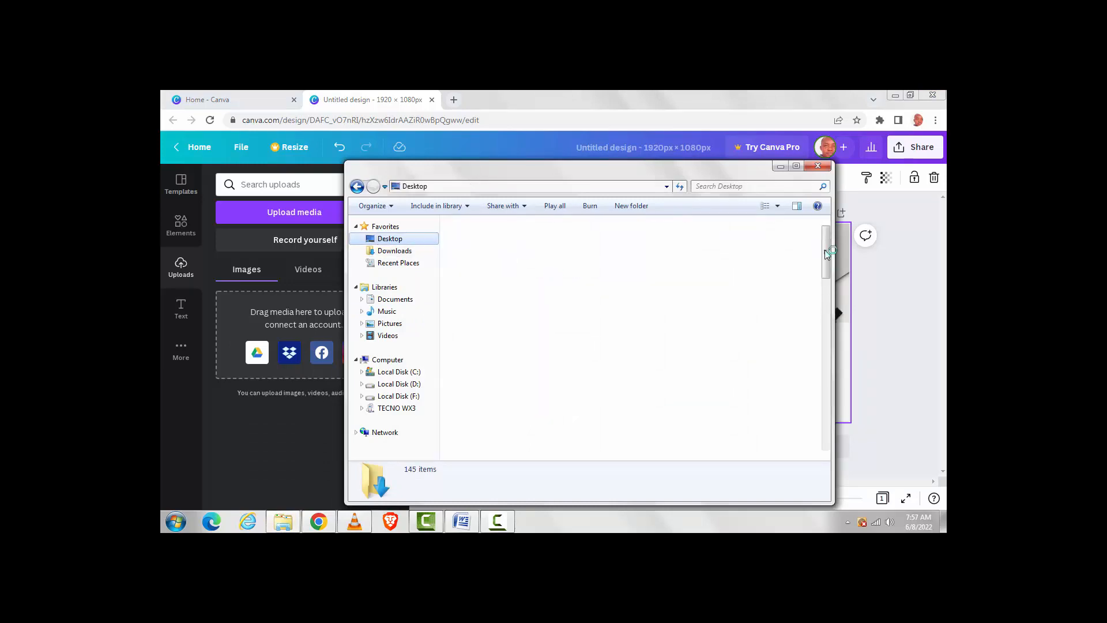
left_click_drag(825, 251, 814, 365)
left_click_drag(626, 336, 288, 353)
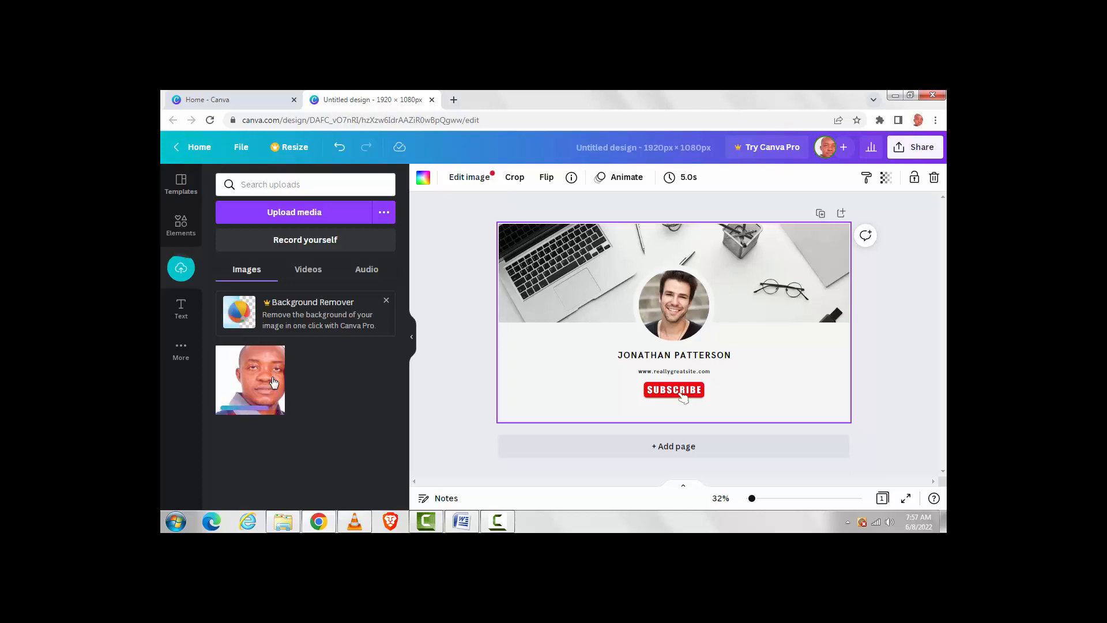
- Replace the template's round portrait with the uploaded photo, scaled down and positioned inside the white circle
right_click(676, 293)
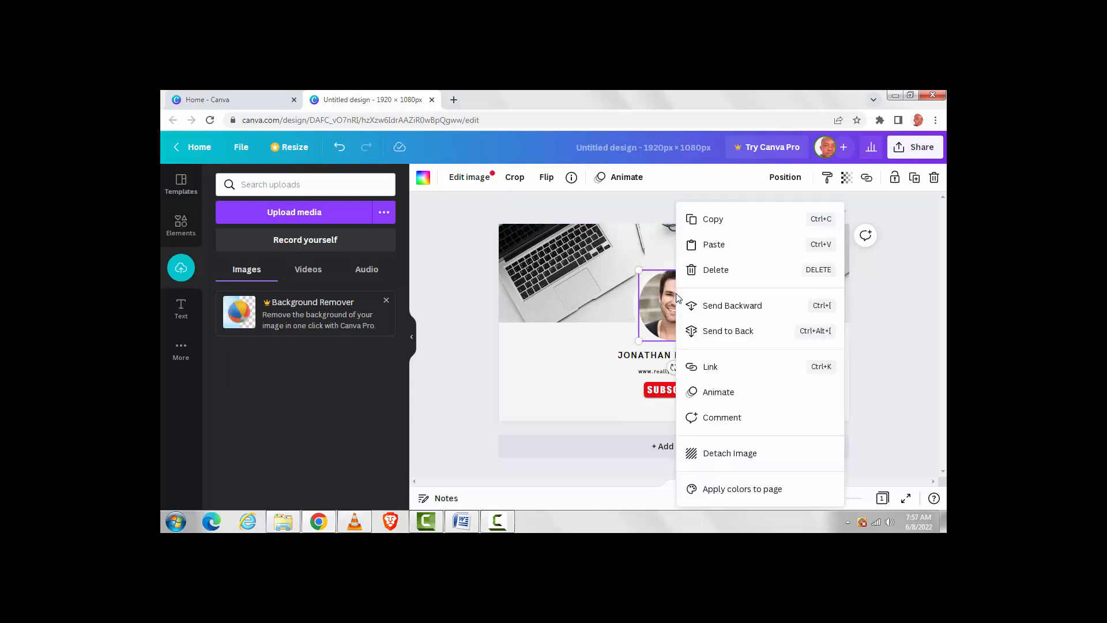
left_click(716, 270)
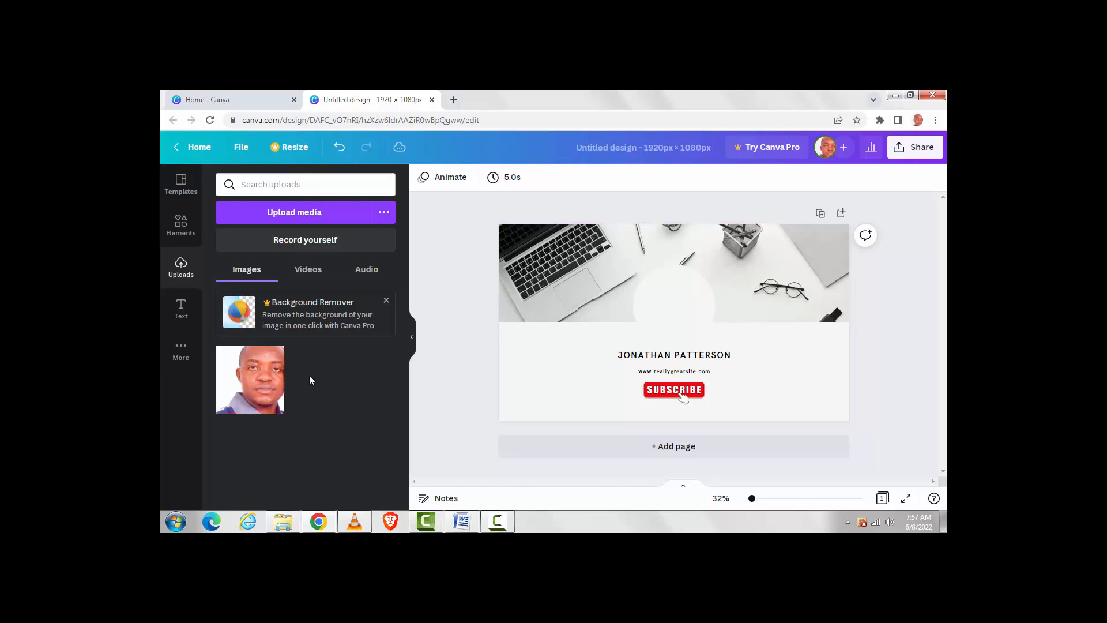
left_click_drag(518, 342, 629, 299)
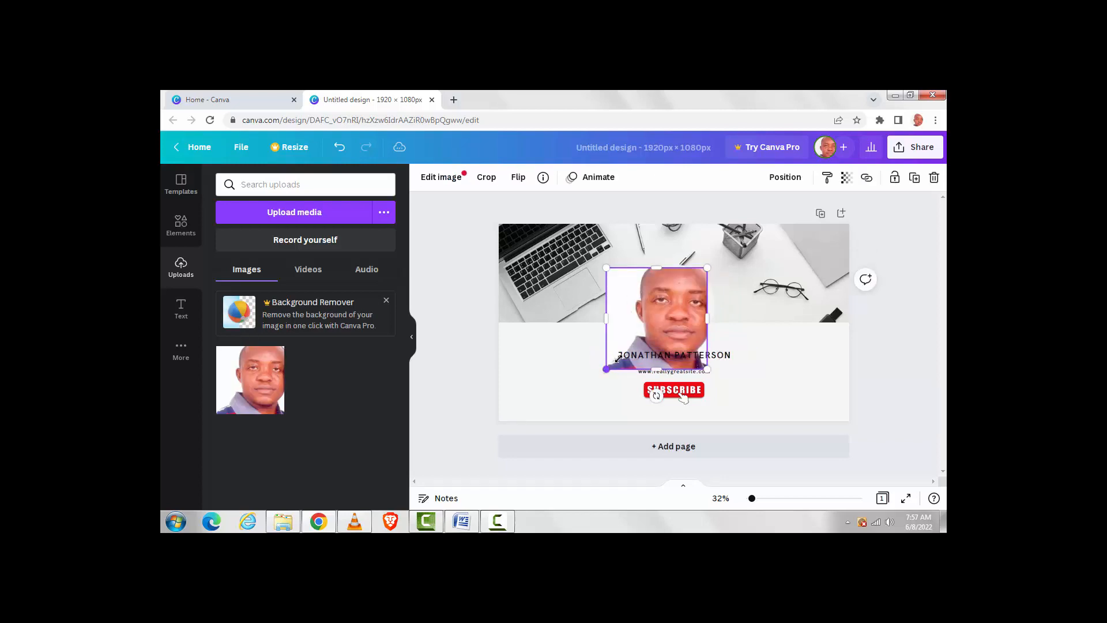
left_click_drag(631, 349, 648, 347)
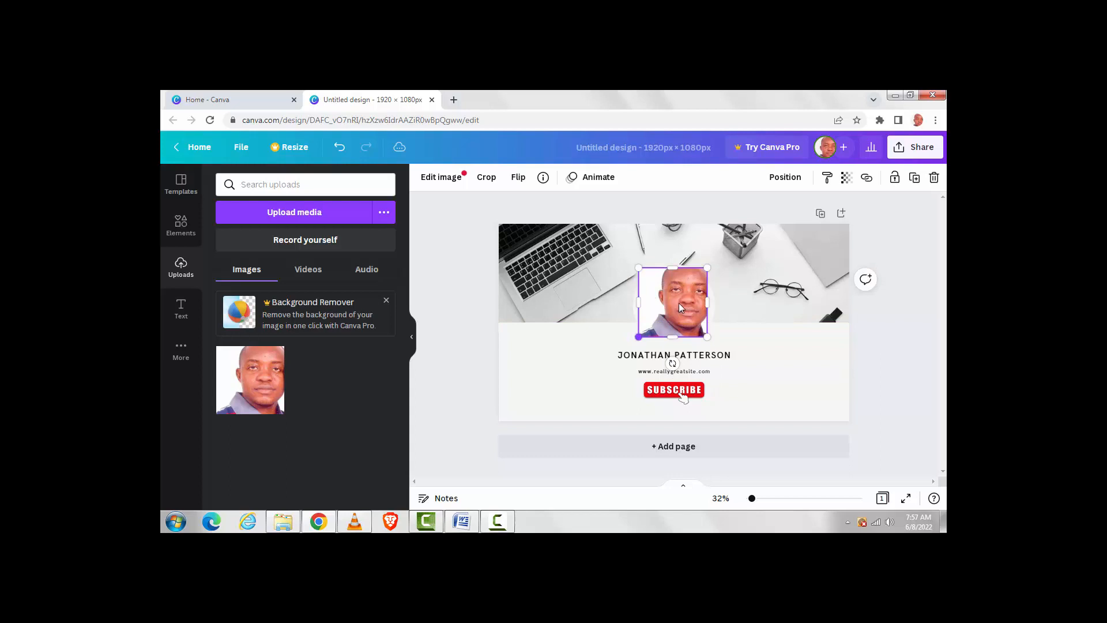
left_click_drag(680, 293, 673, 305)
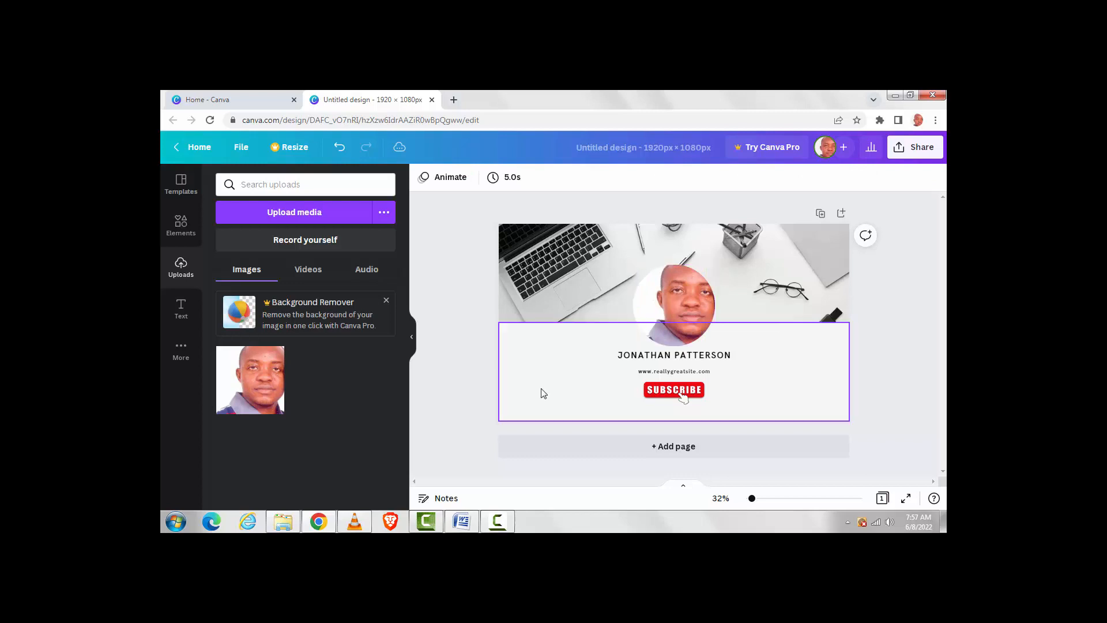
- Replace the placeholder name below the portrait with the channel owner's full name
left_click(681, 357)
left_click(681, 358)
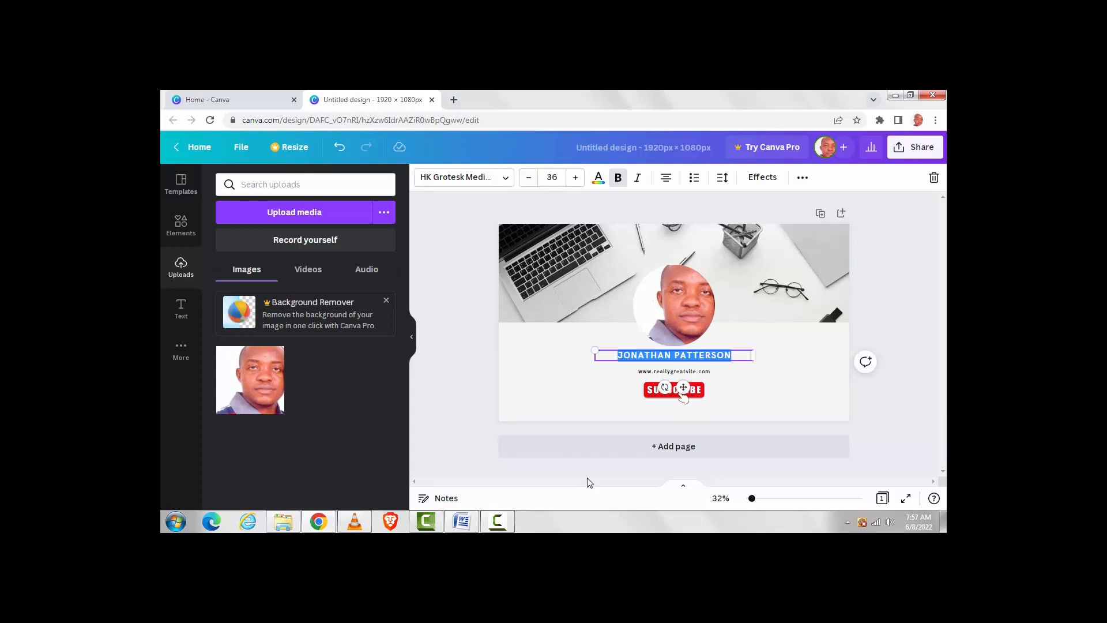
type("CHRISTOPHER")
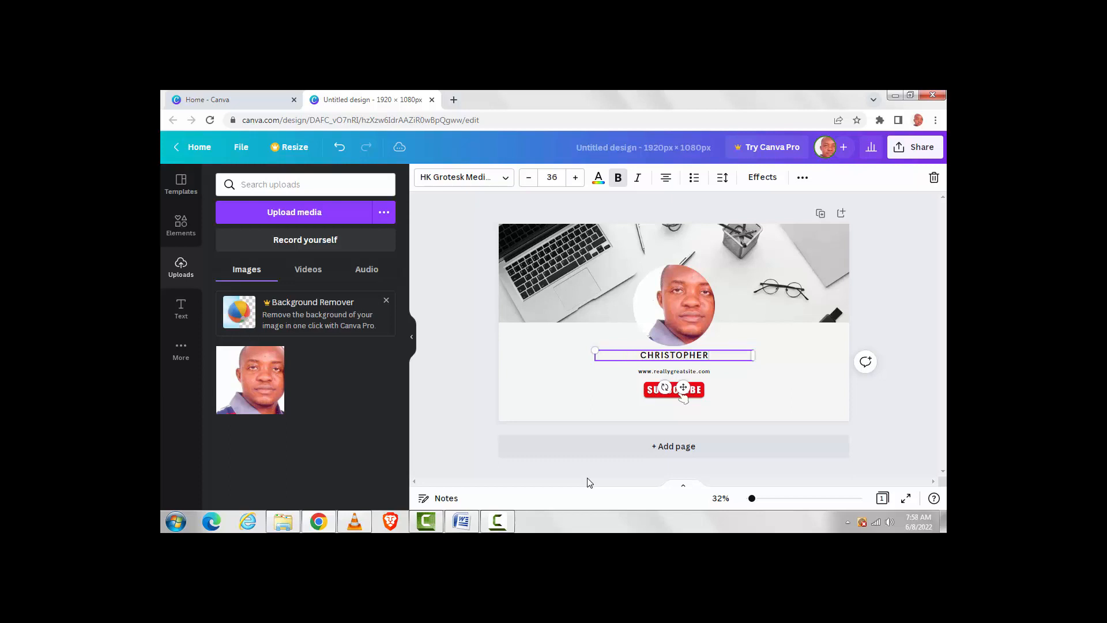
type(" CHIBUEX")
key("BackSpace")
type("ZE")
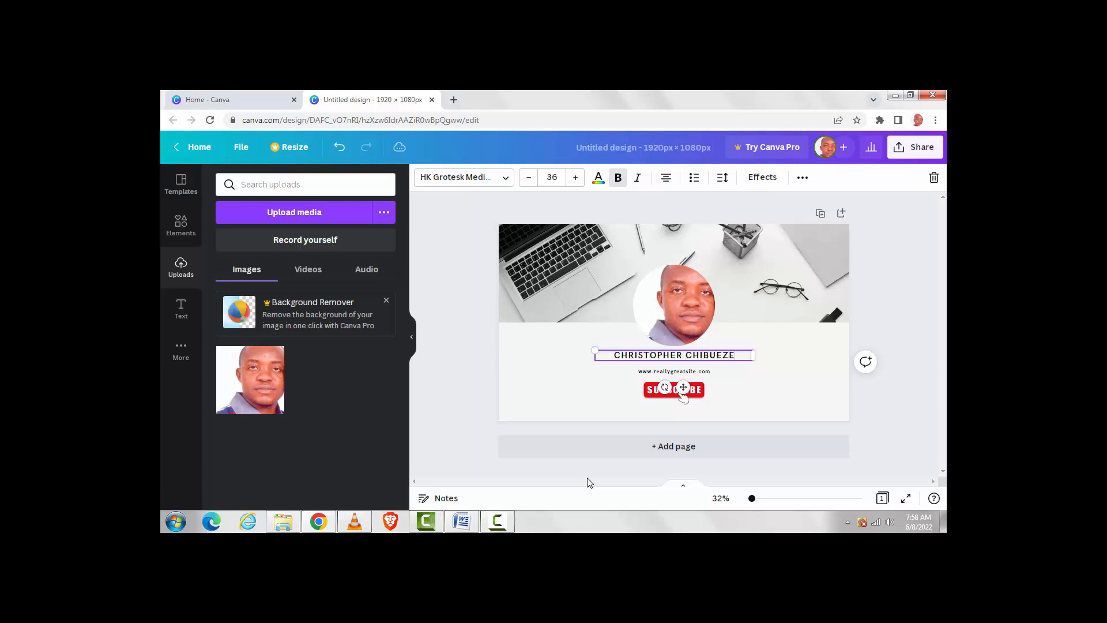
left_click(668, 371)
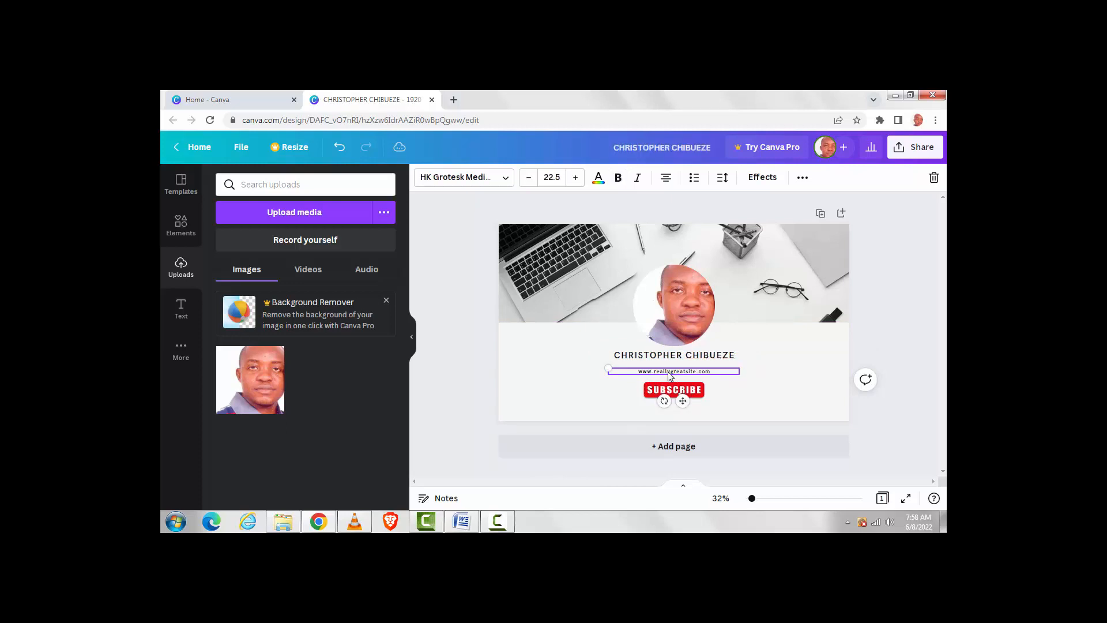
double_click(669, 372)
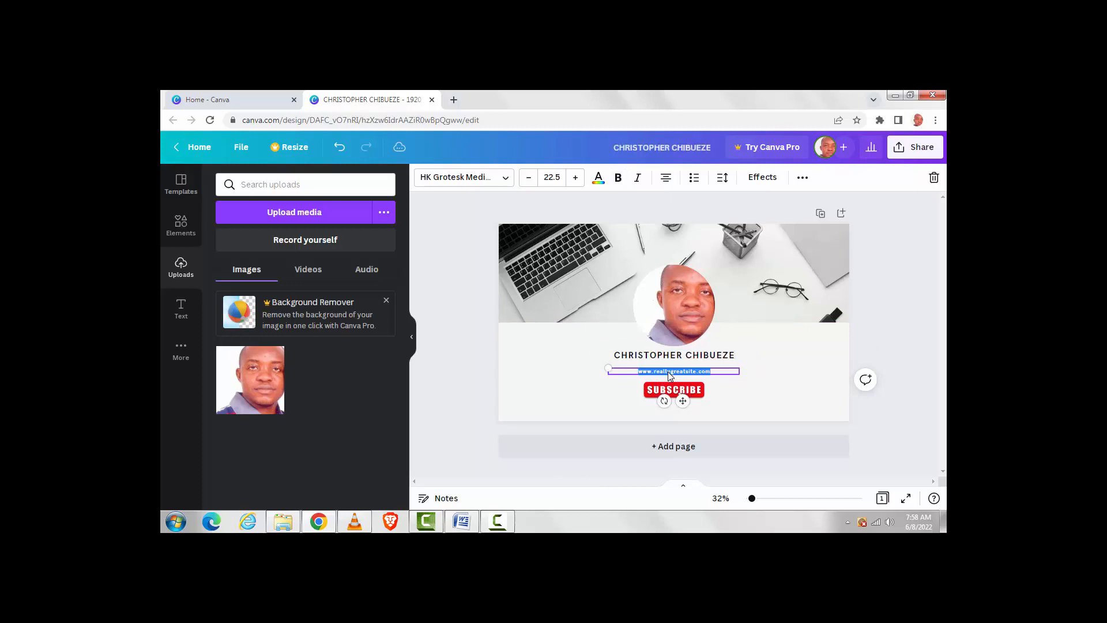
type("ww")
key("BackSpace")
type("isgigo.com")
- Download the design as a PNG file at 1920 × 1080 px
left_click(897, 151)
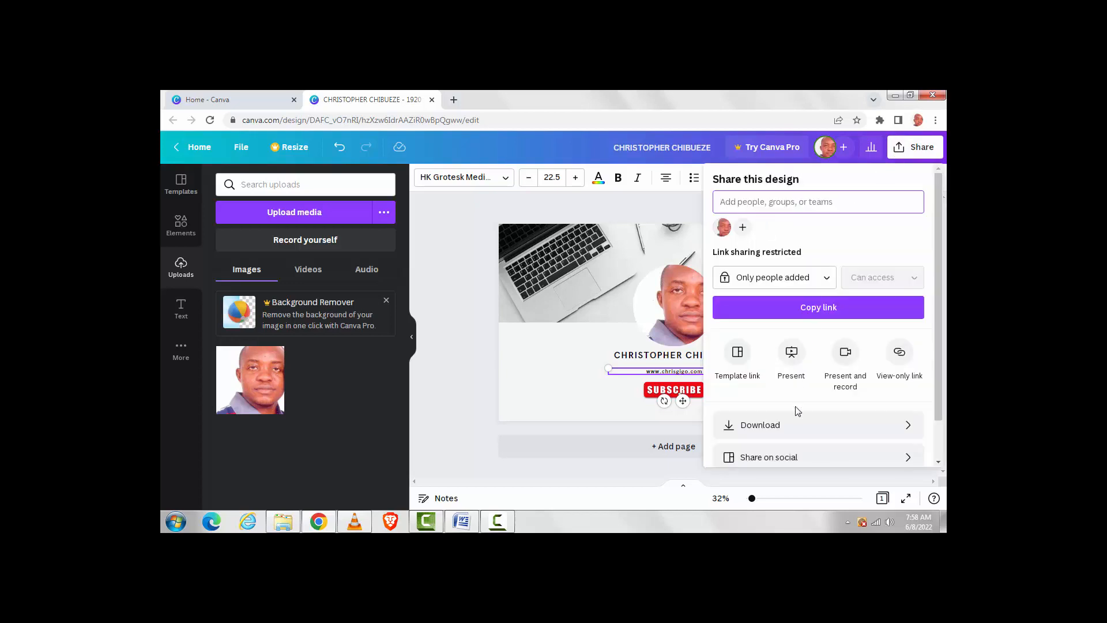
left_click(764, 428)
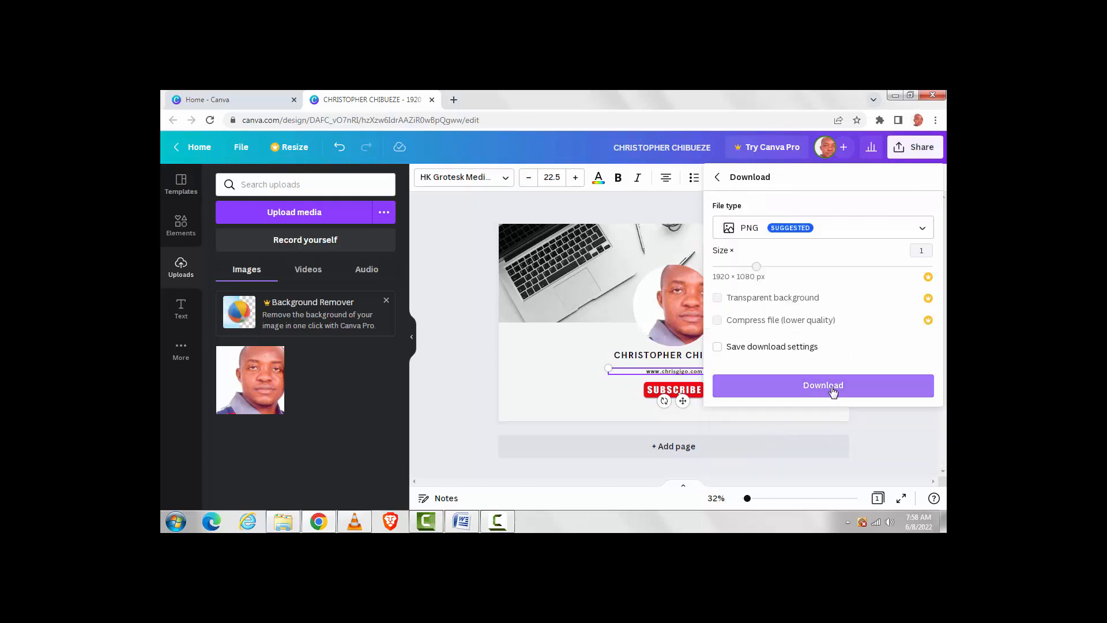
left_click(924, 231)
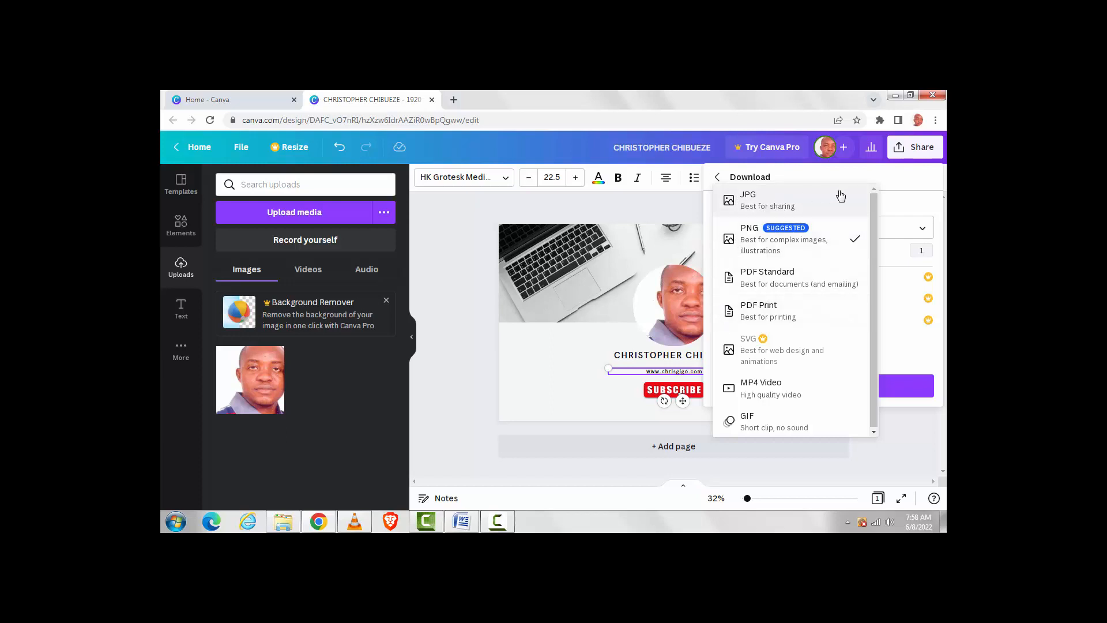
left_click(913, 203)
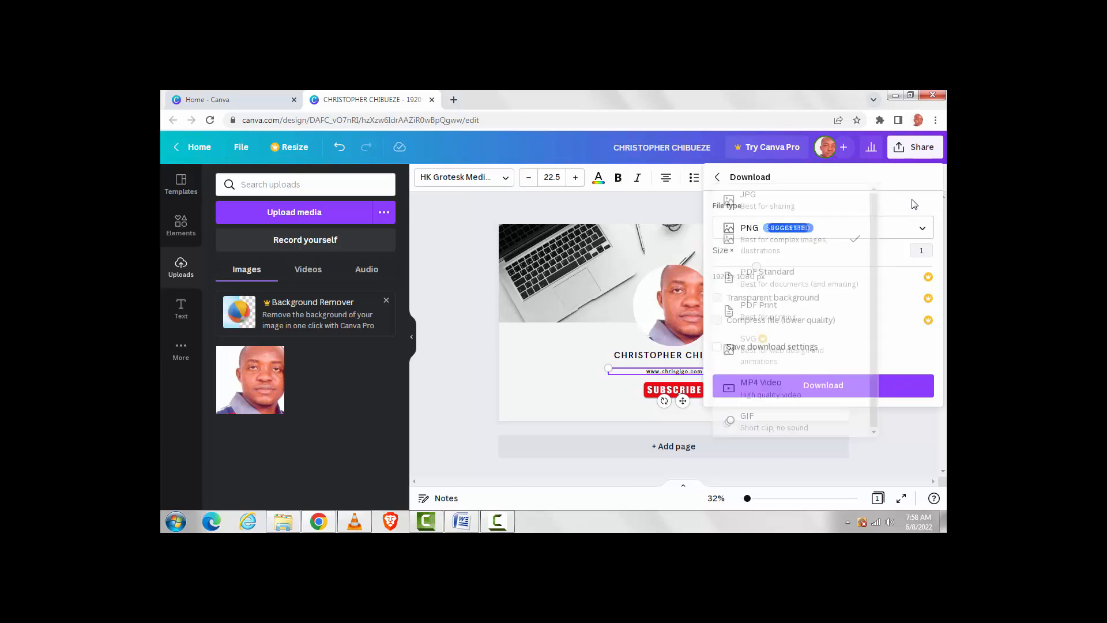
left_click(823, 389)
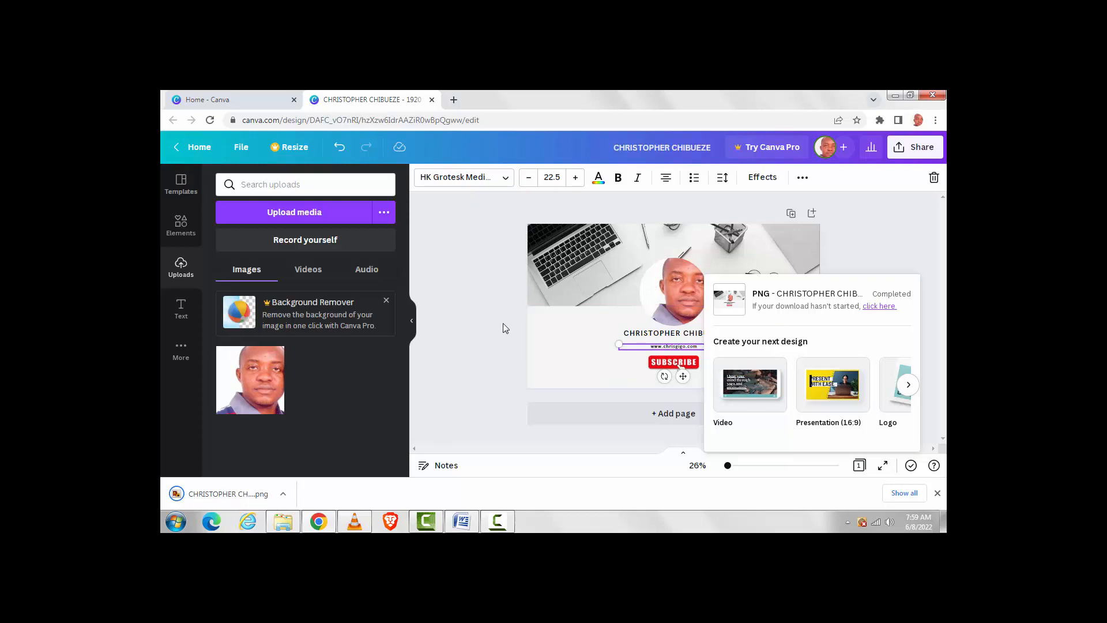
left_click(568, 356)
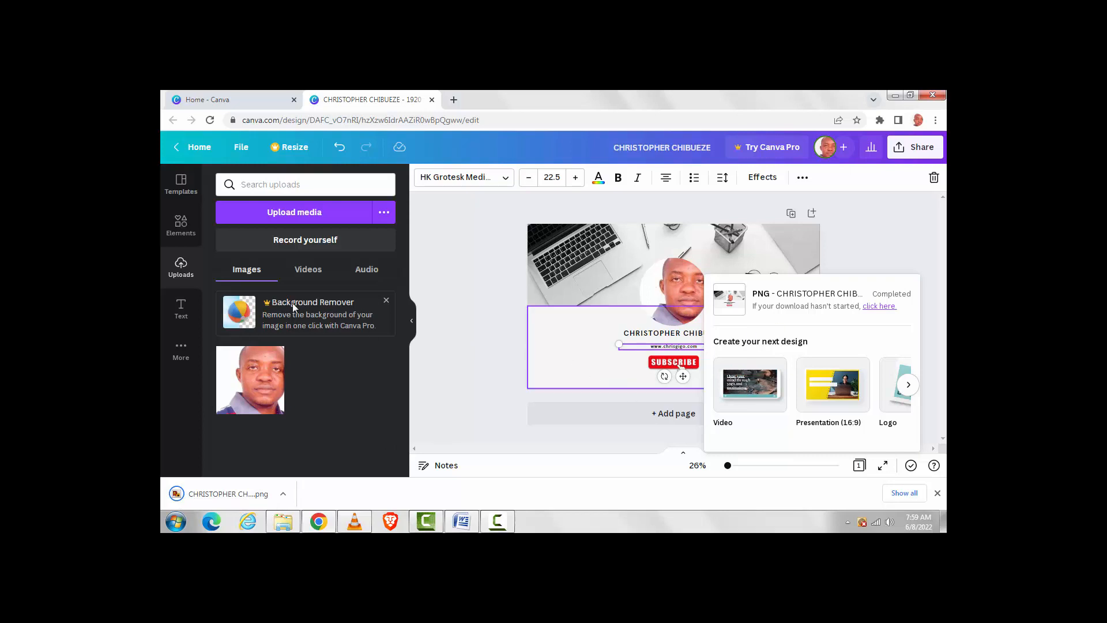
- Add a square shape and stretch it into a rectangle between the page's left edge and the channel owner's name
left_click(186, 233)
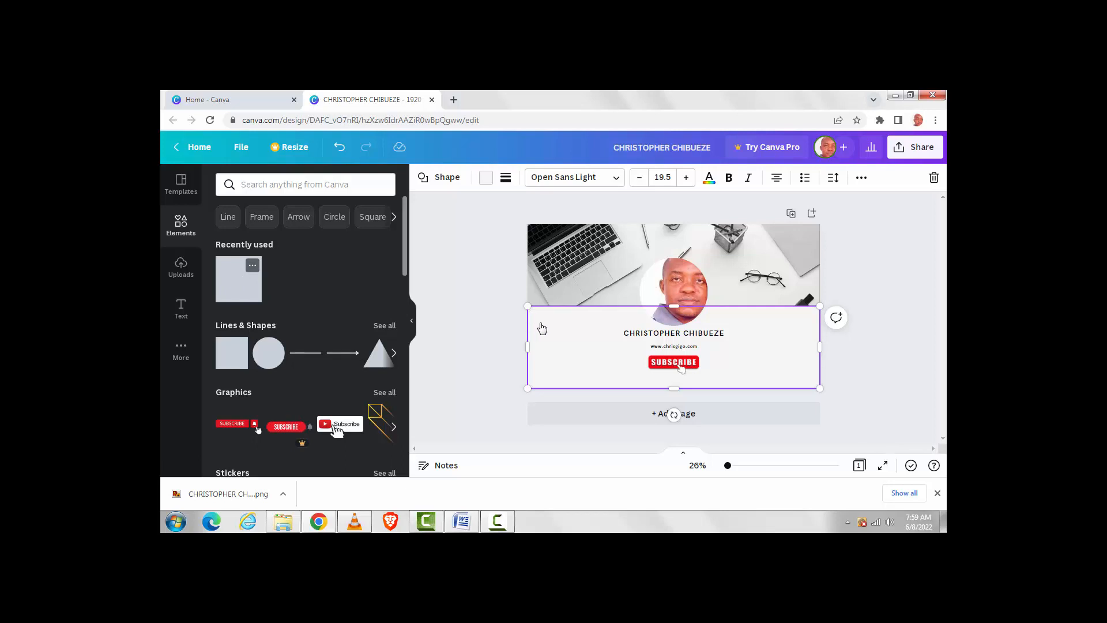
key("ctrl+v")
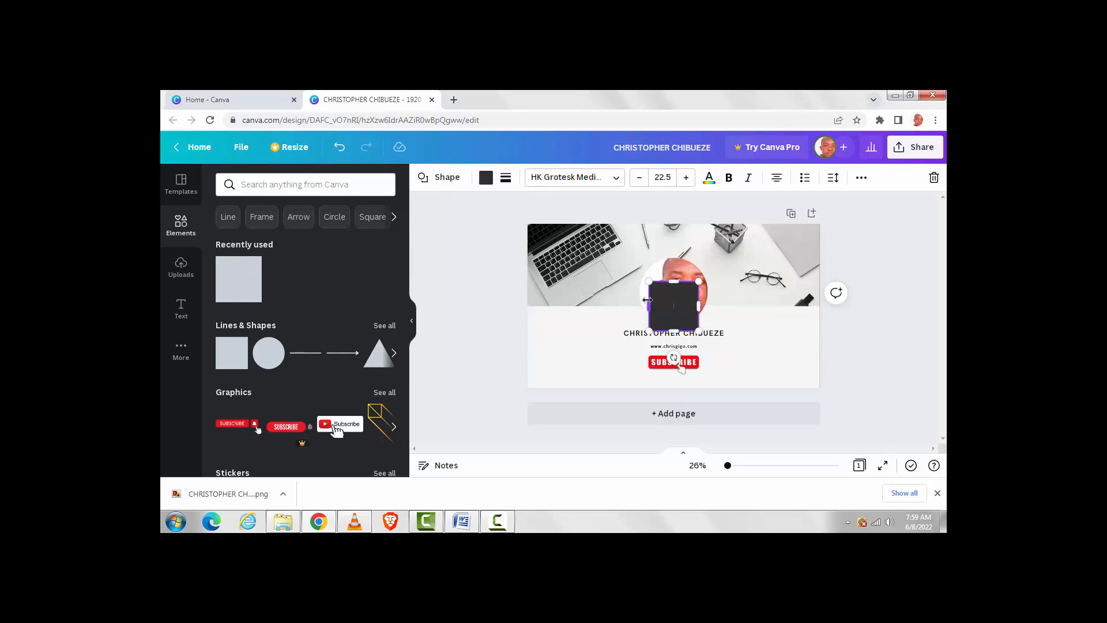
left_click_drag(657, 301, 621, 351)
left_click_drag(531, 353, 528, 352)
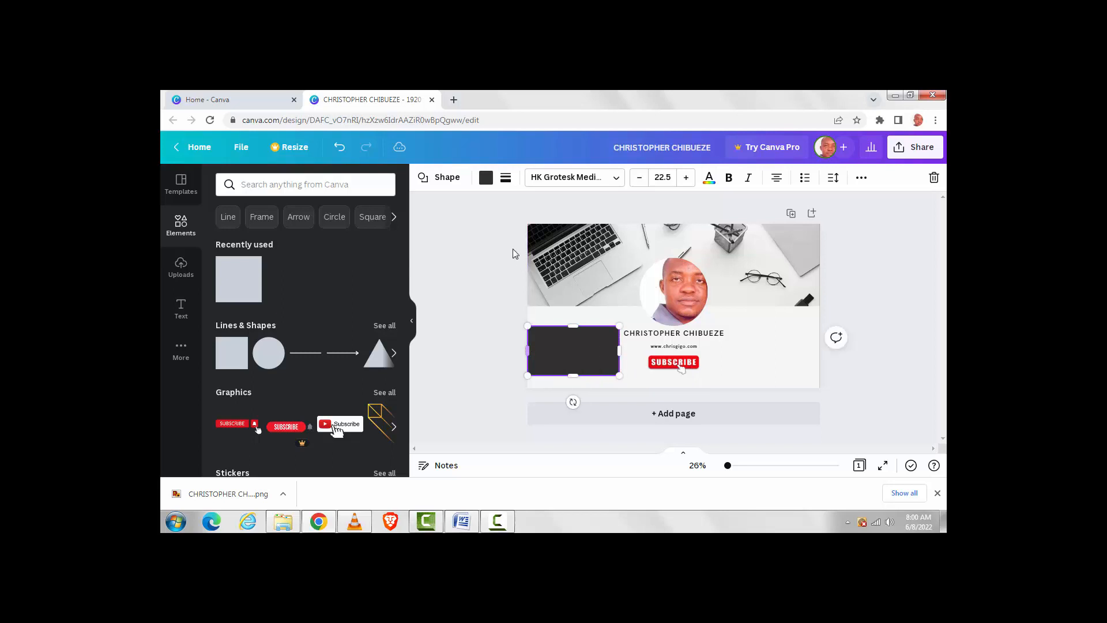
- Fill the rectangle with the dark red photo colour taken from the subscribe graphic
left_click(486, 178)
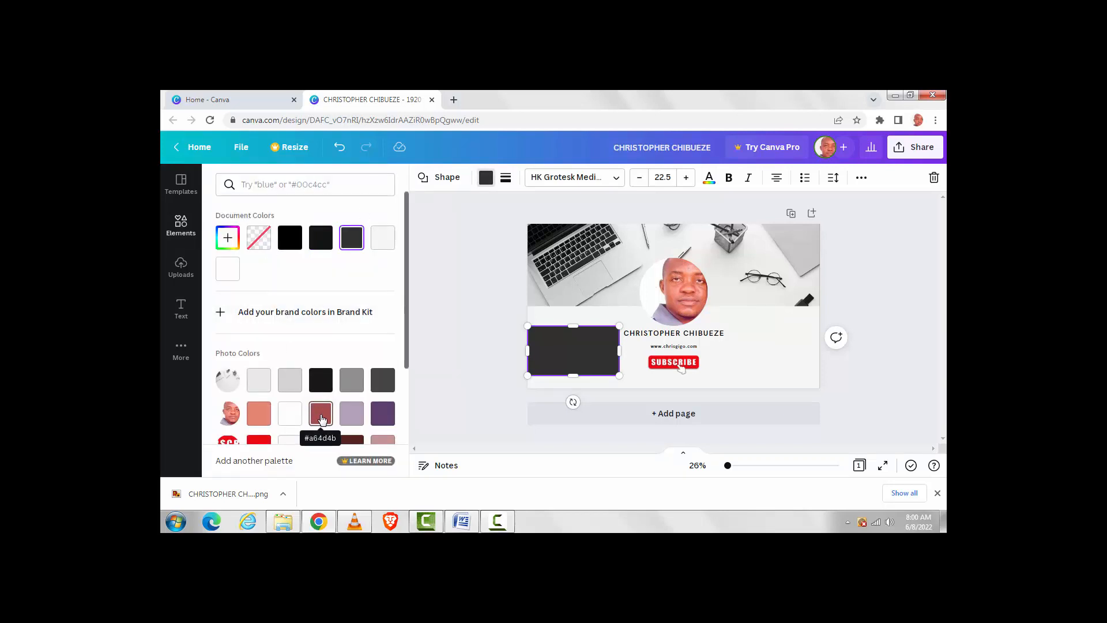
left_click(384, 414)
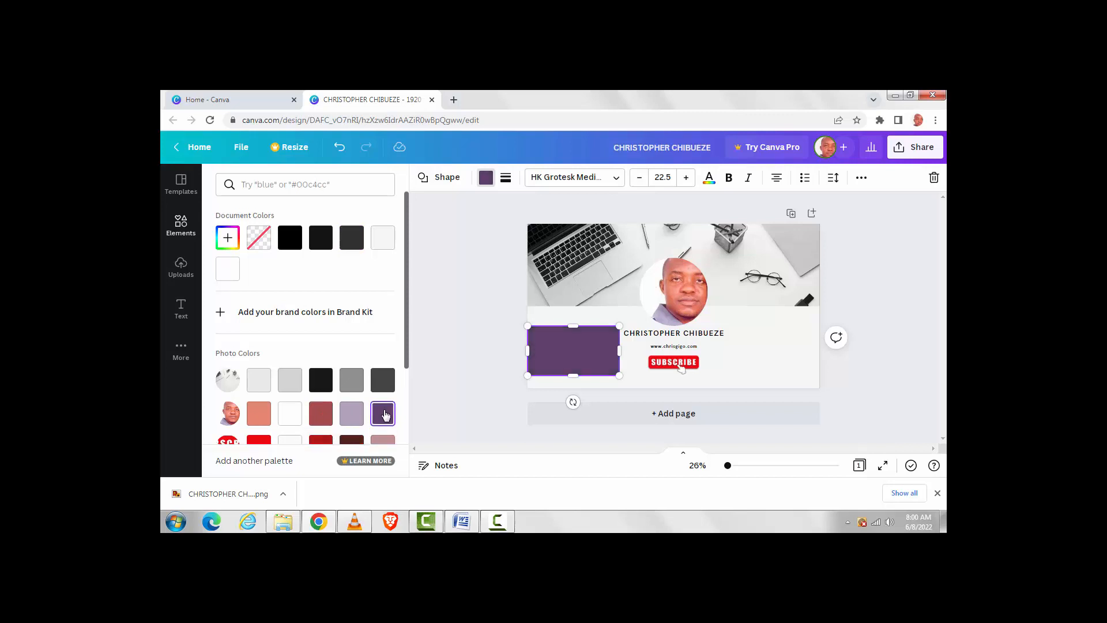
scroll(369, 381, "down", 2)
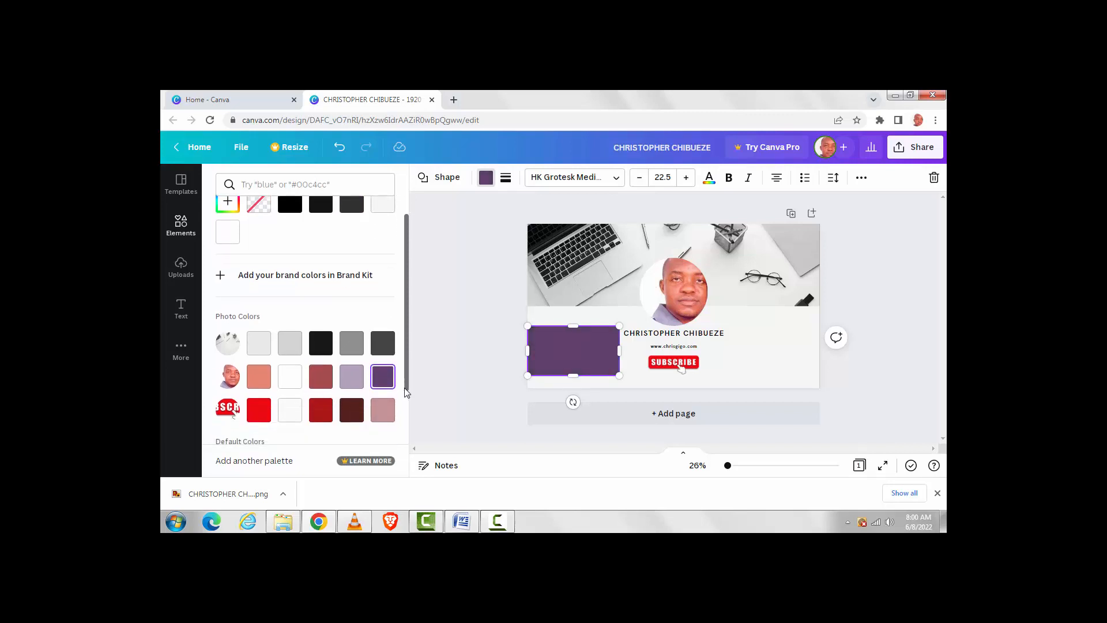
left_click(320, 400)
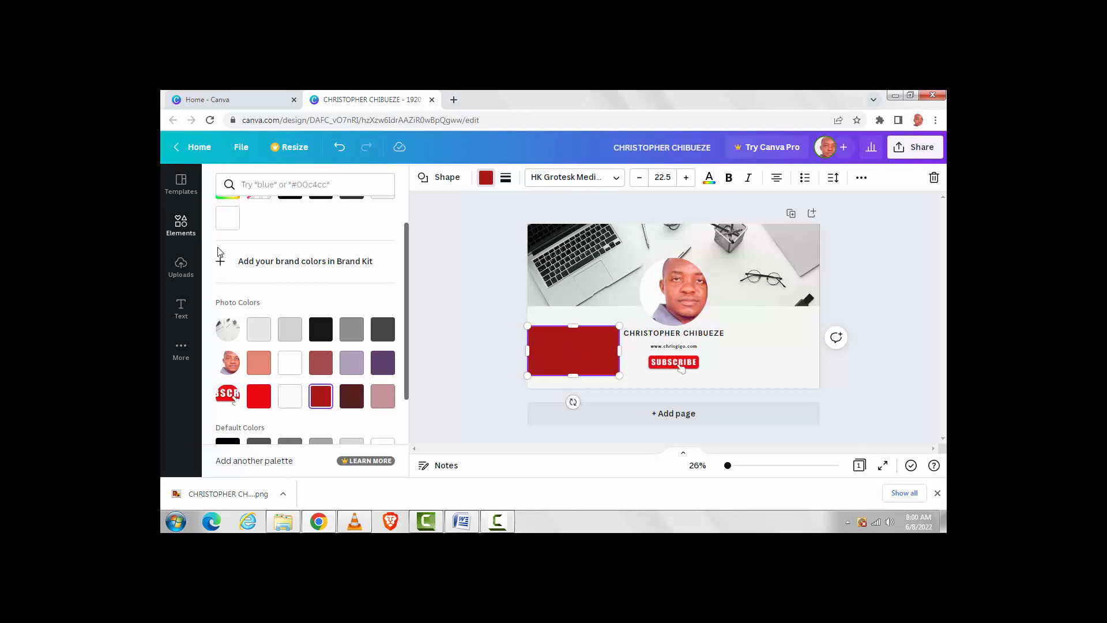
- Reduce the red rectangle's height and shift the white panel behind it slightly down
left_click(179, 318)
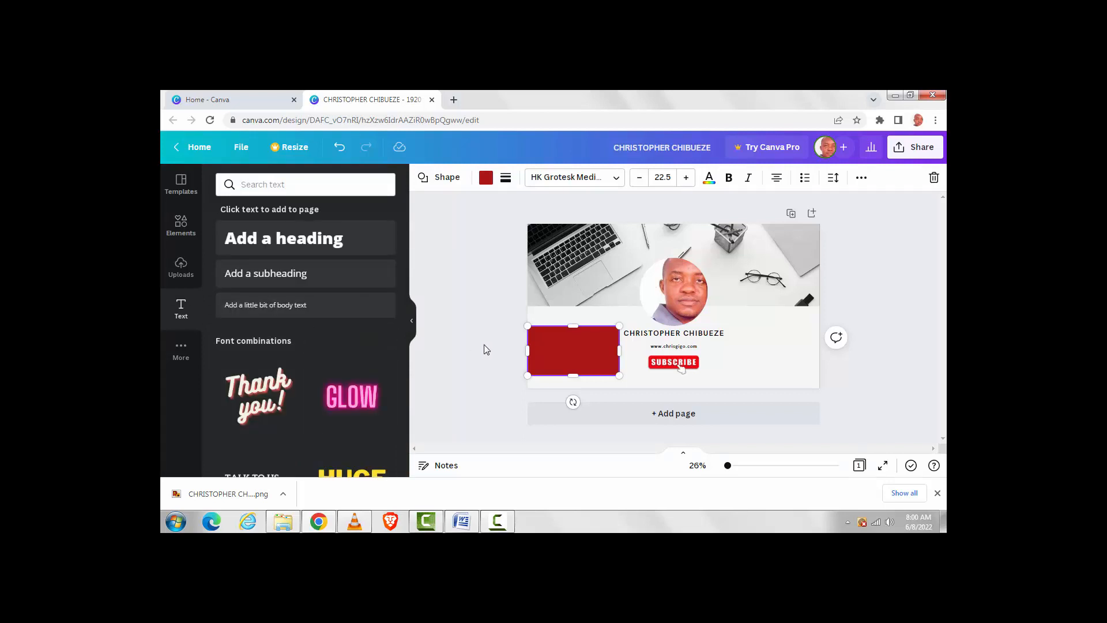
left_click_drag(573, 375, 571, 355)
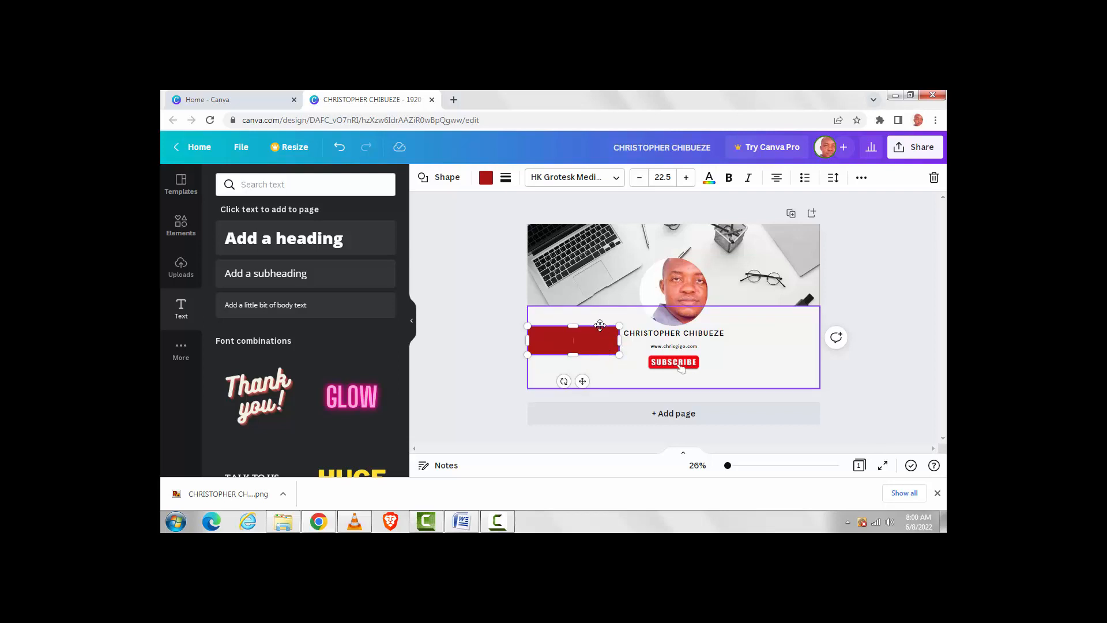
left_click_drag(600, 325, 593, 375)
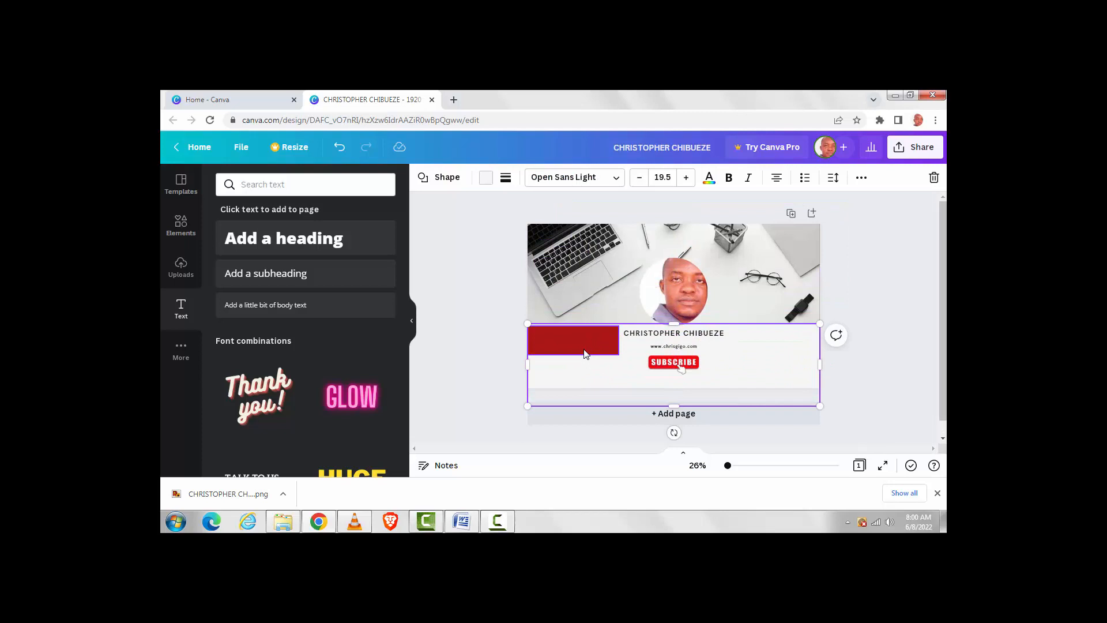
- Move the red rectangle to the page's upper edge and stretch it into a full-width banner
left_click(584, 354)
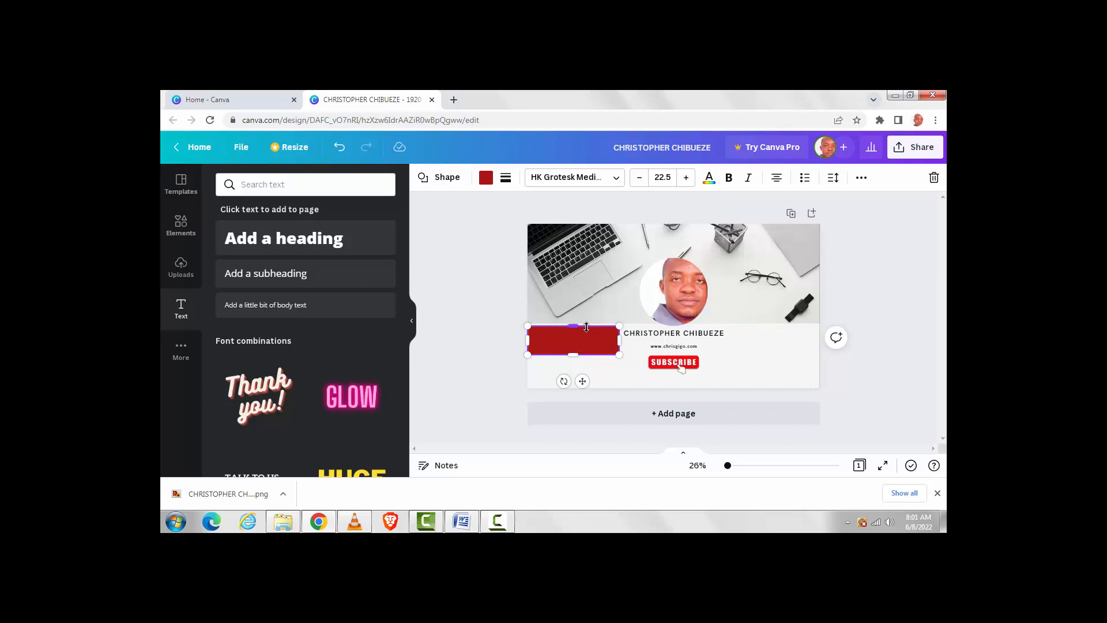
left_click_drag(588, 337, 819, 234)
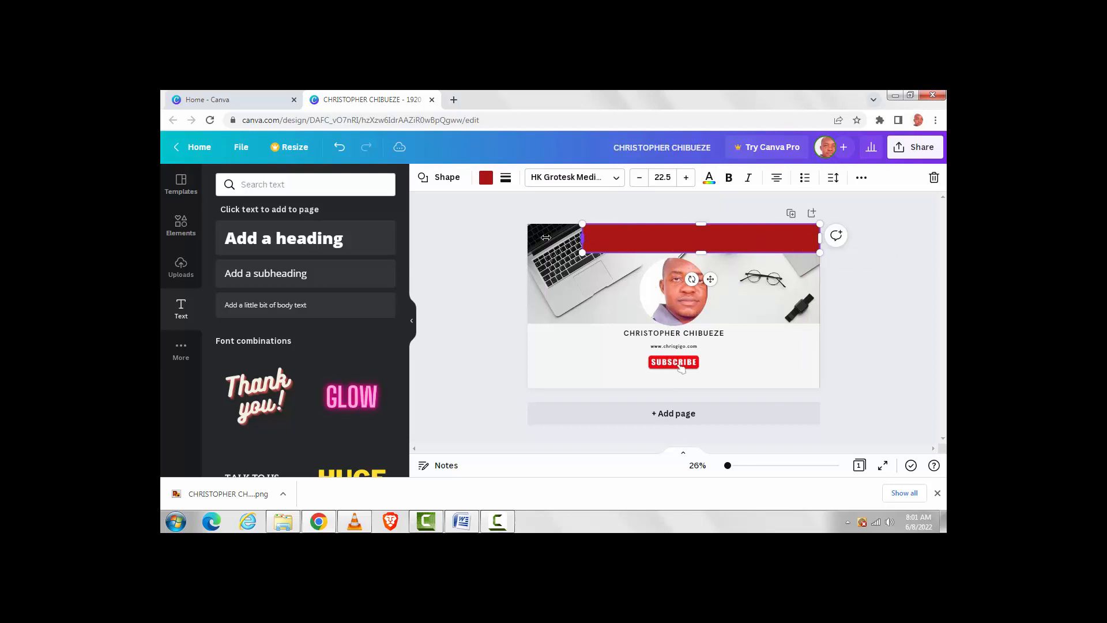
left_click_drag(582, 237, 524, 238)
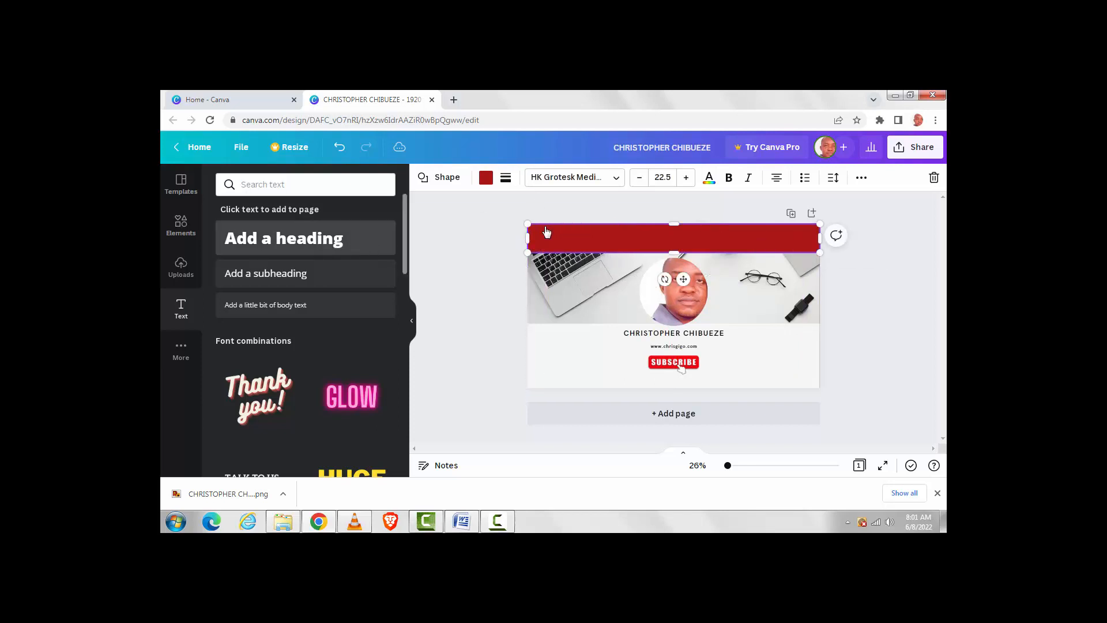
- Add a heading text box and place it over the red banner
key("t")
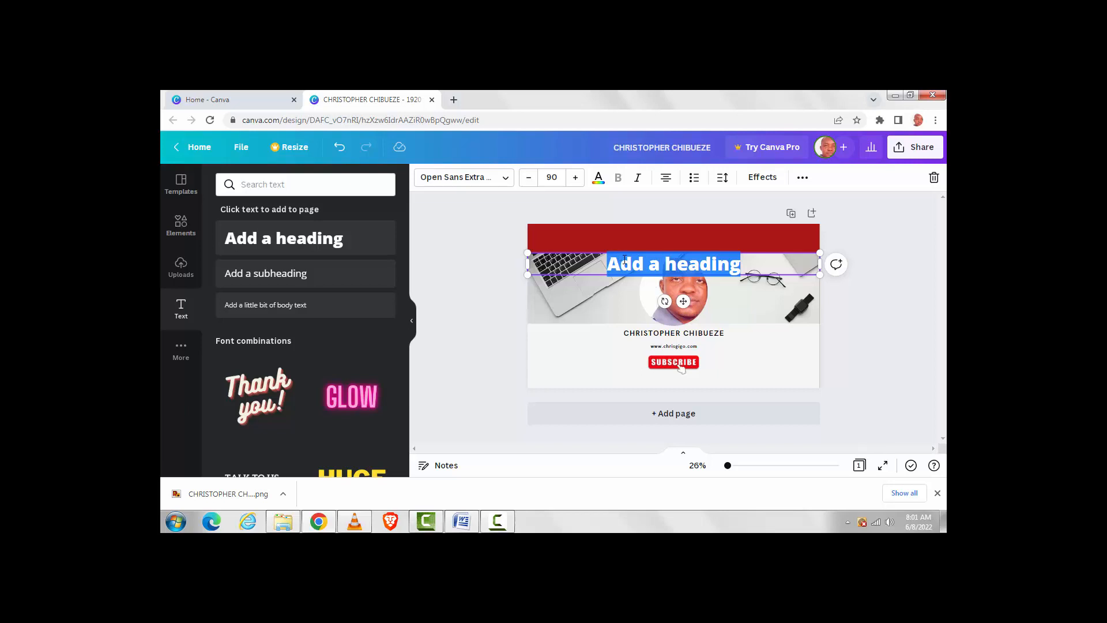
left_click(624, 259)
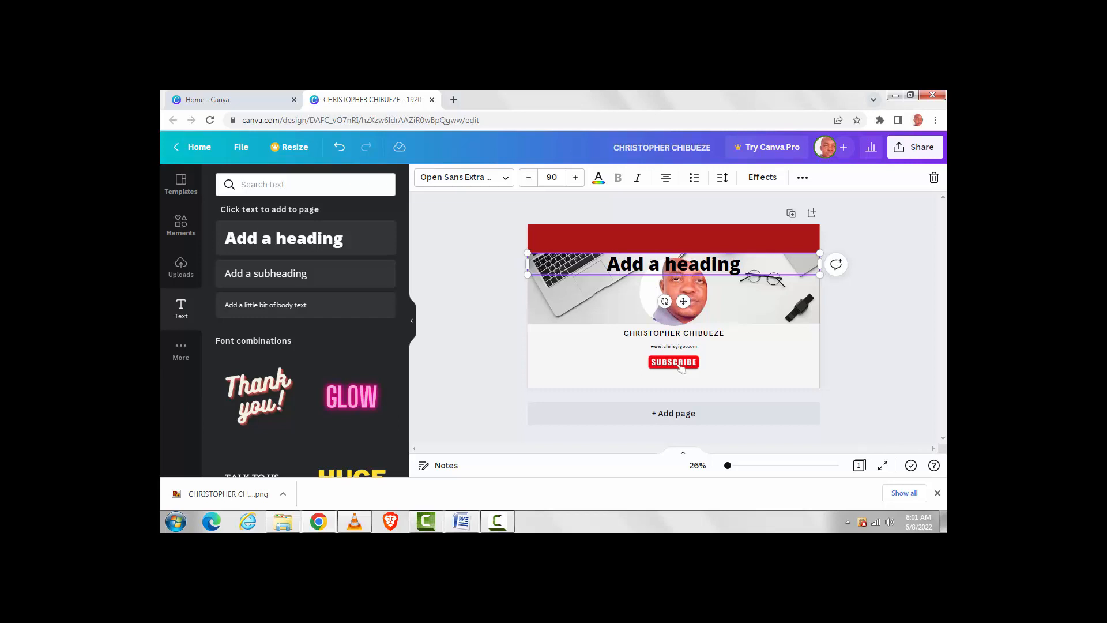
left_click_drag(675, 273, 671, 249)
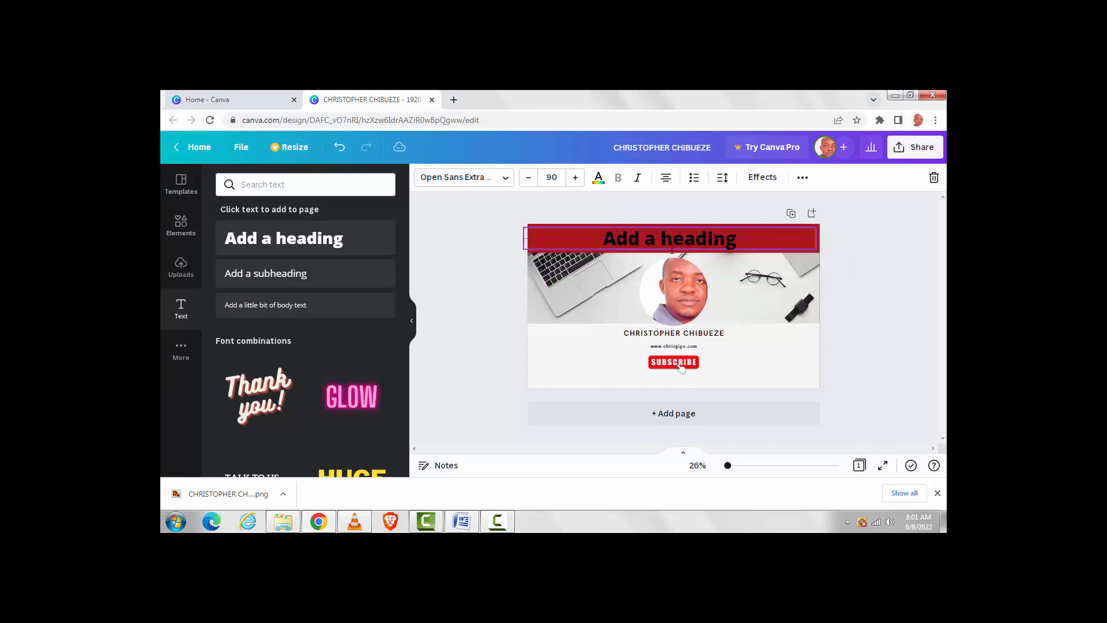
left_click_drag(672, 249, 672, 250)
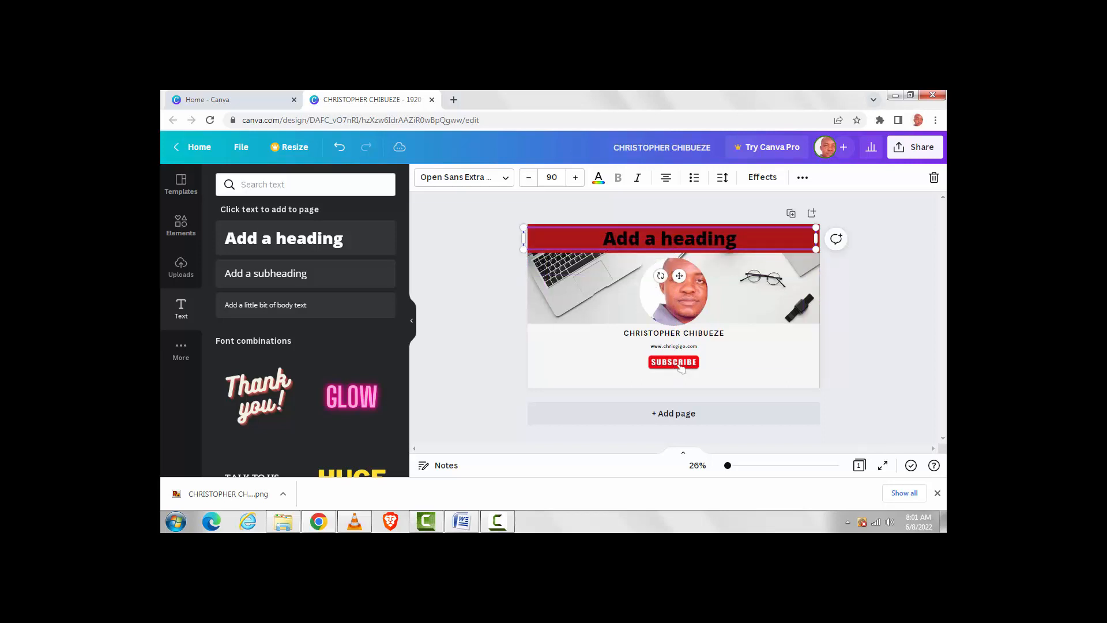
- Replace the heading's placeholder text with HOW TO MAKE A THUMBNAIL
left_click_drag(603, 239, 750, 242)
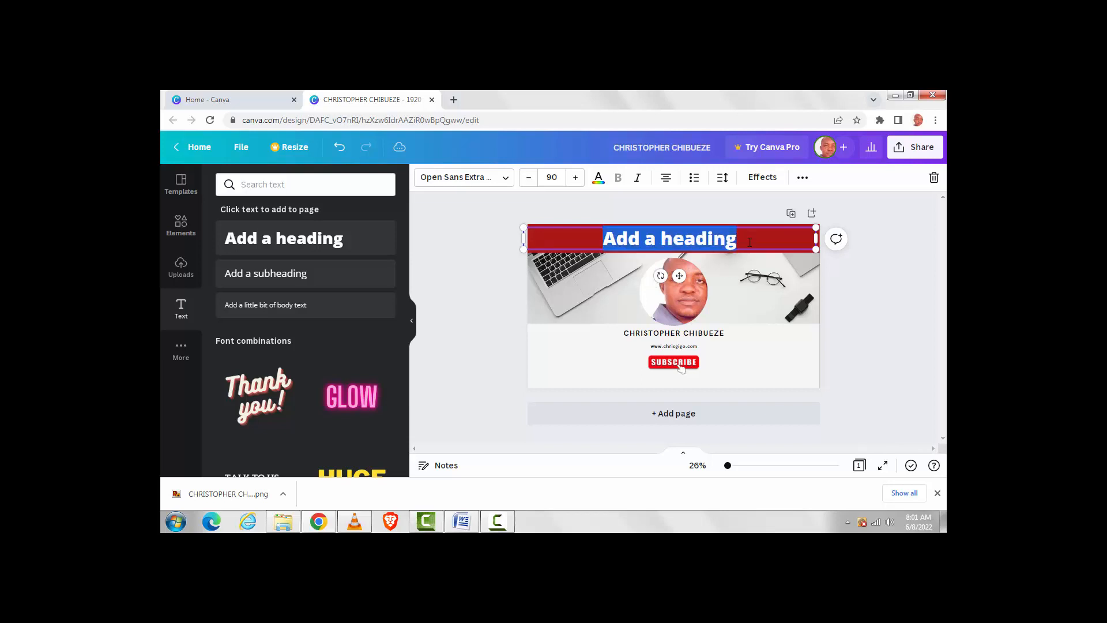
type("HOW ")
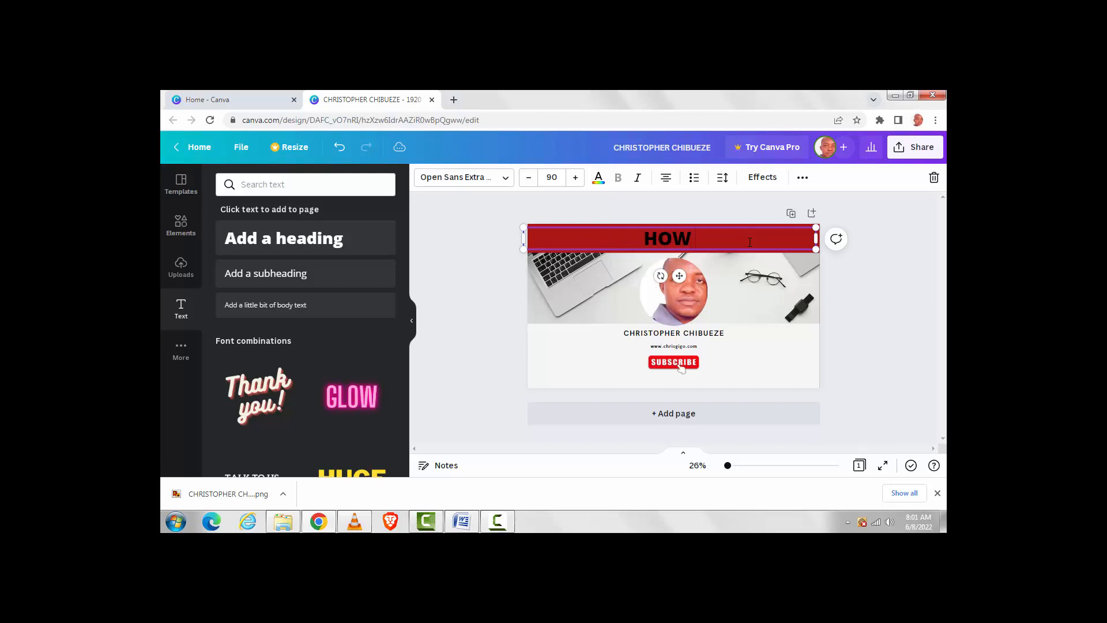
type("TO ")
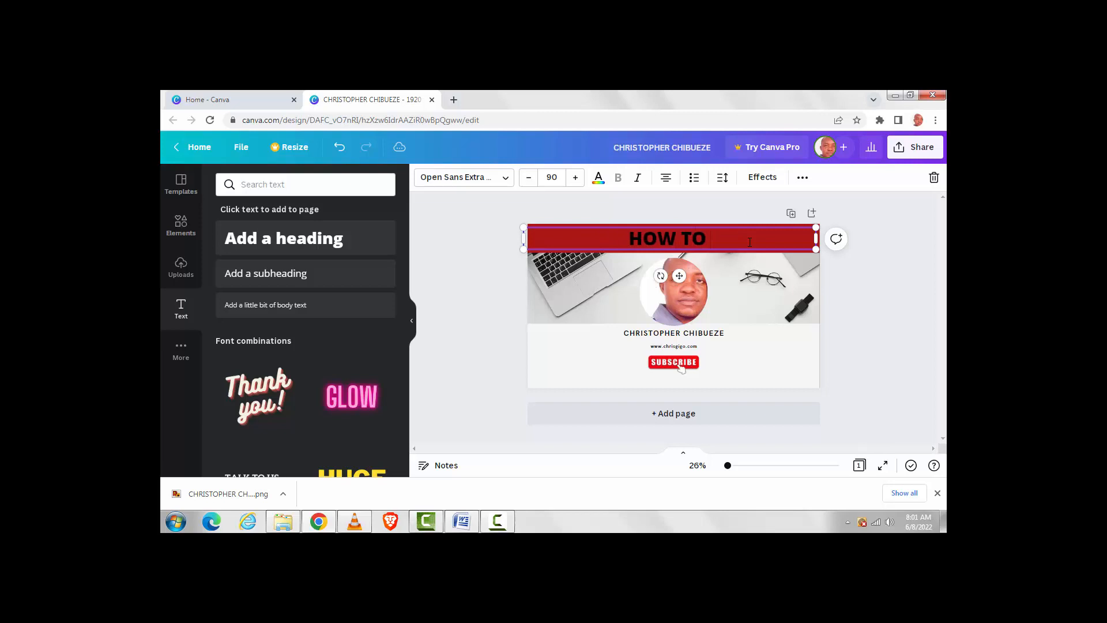
type("MAKE")
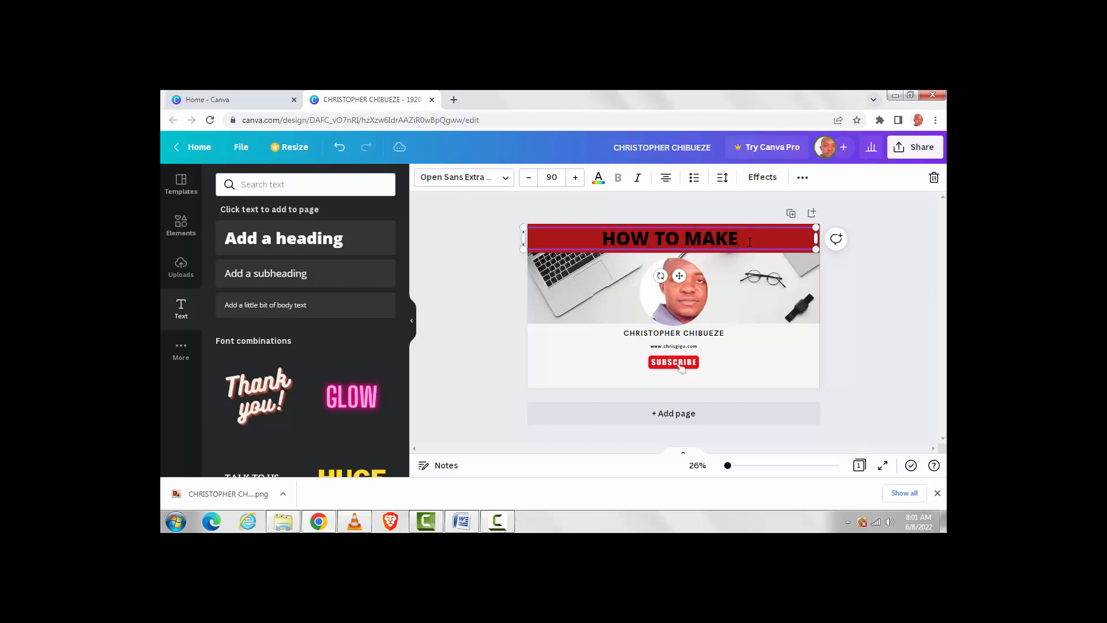
type(" A")
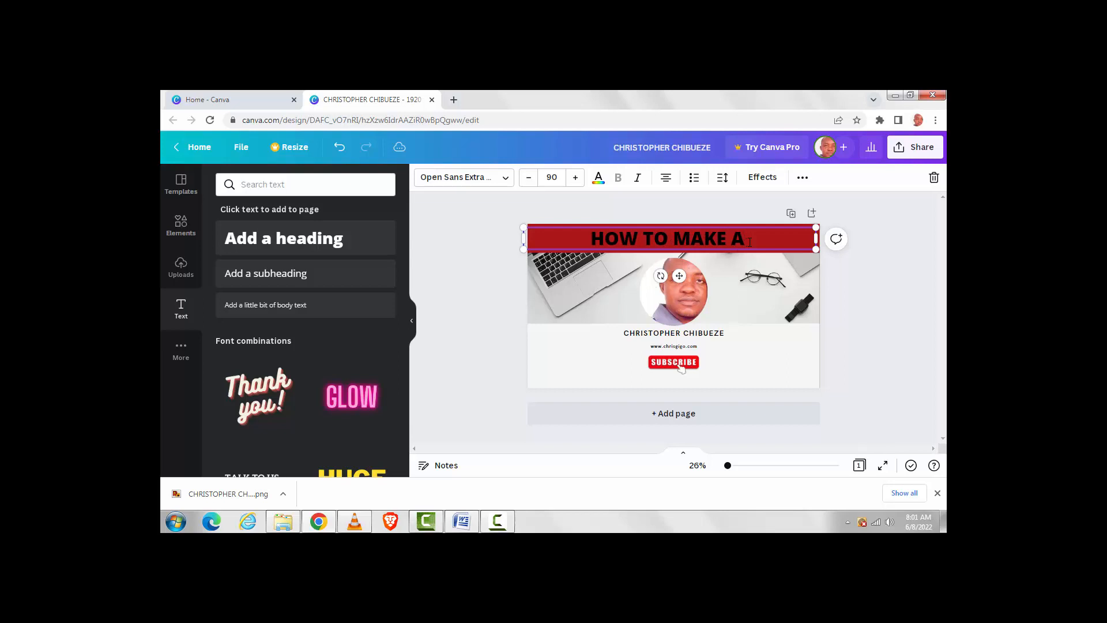
type(" THUM")
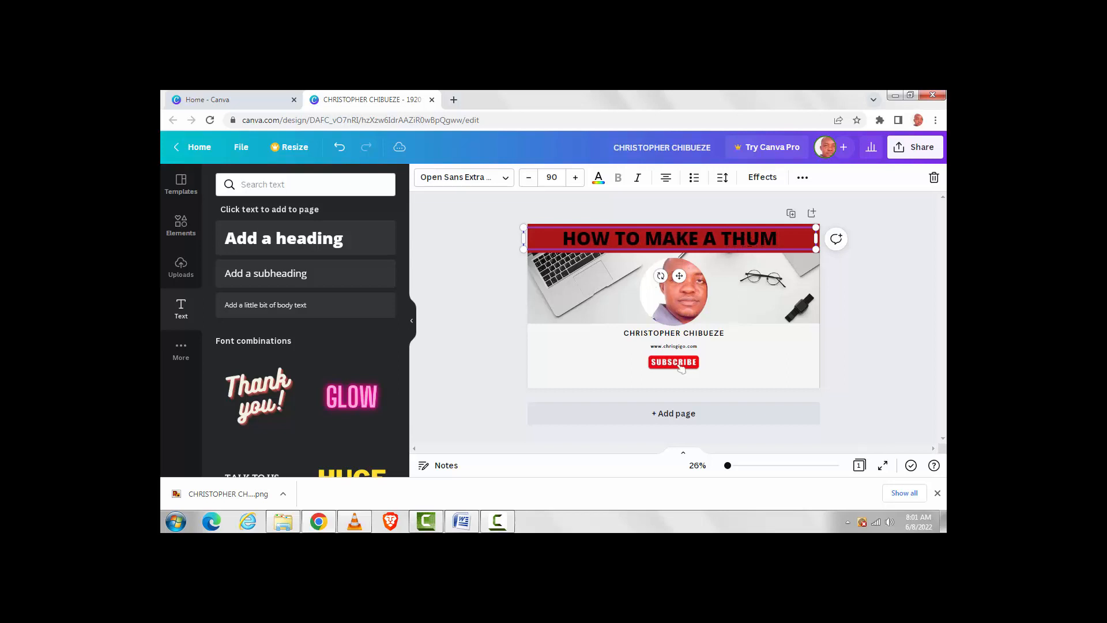
key("BackSpace")
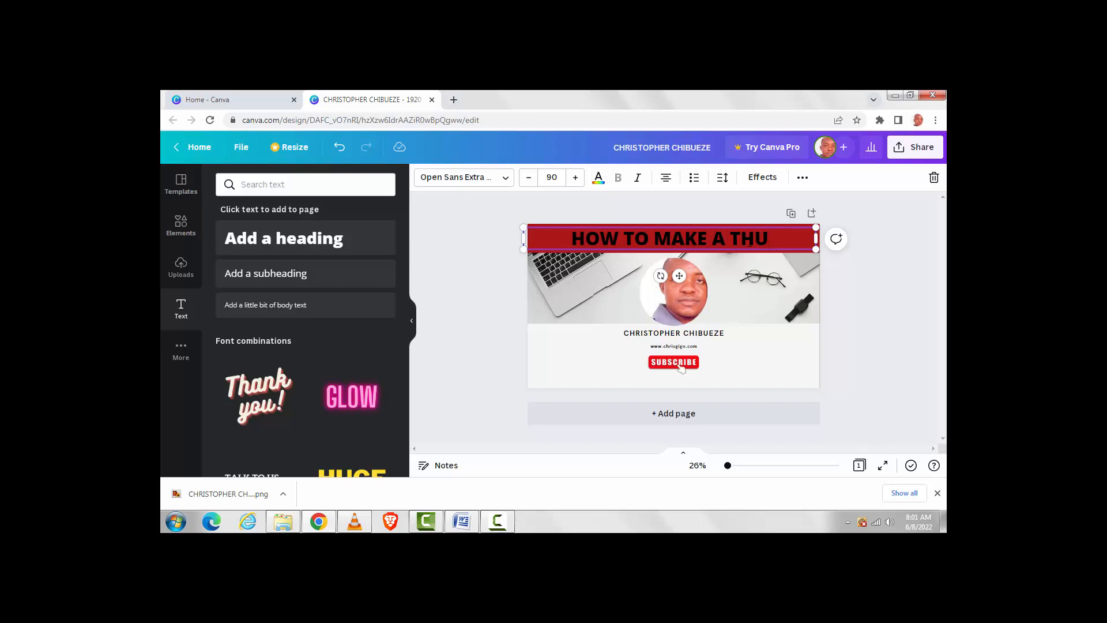
type("M")
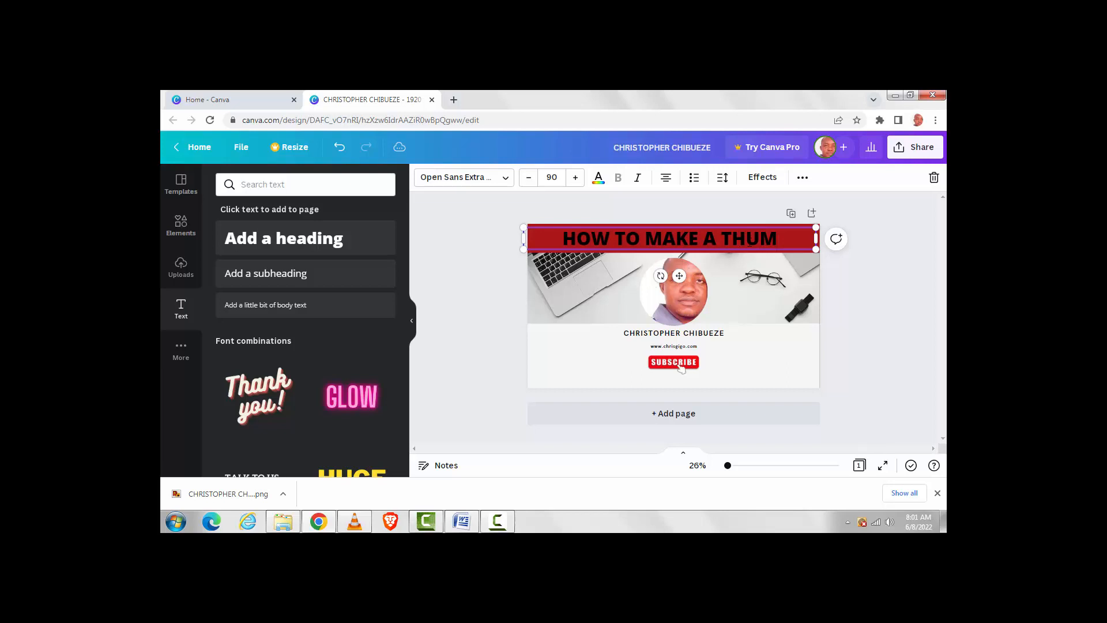
type("B")
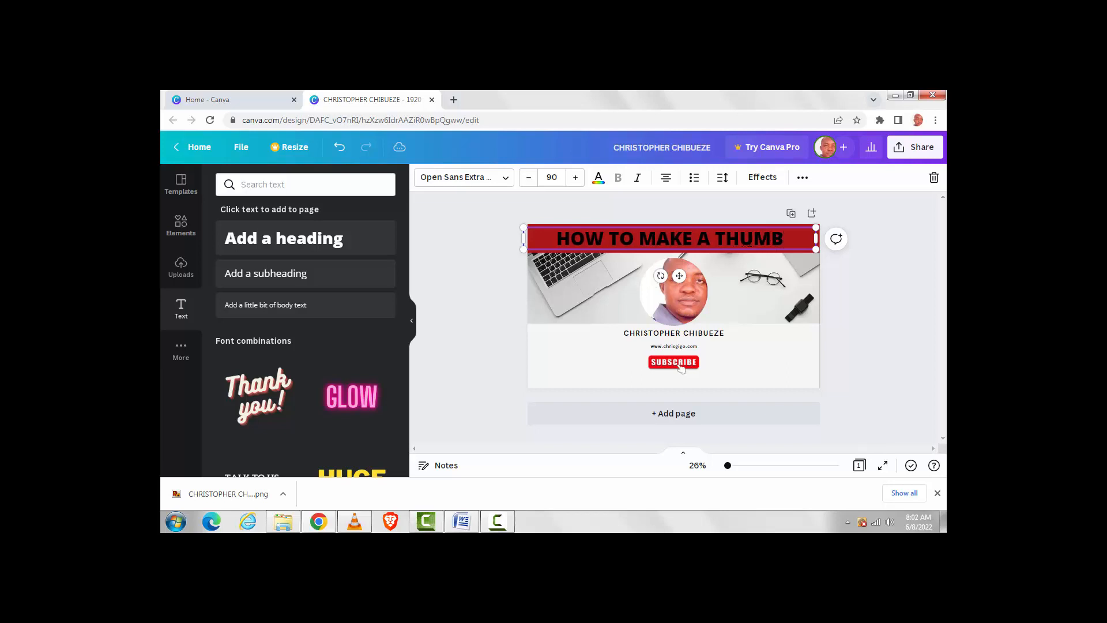
type("NAIL")
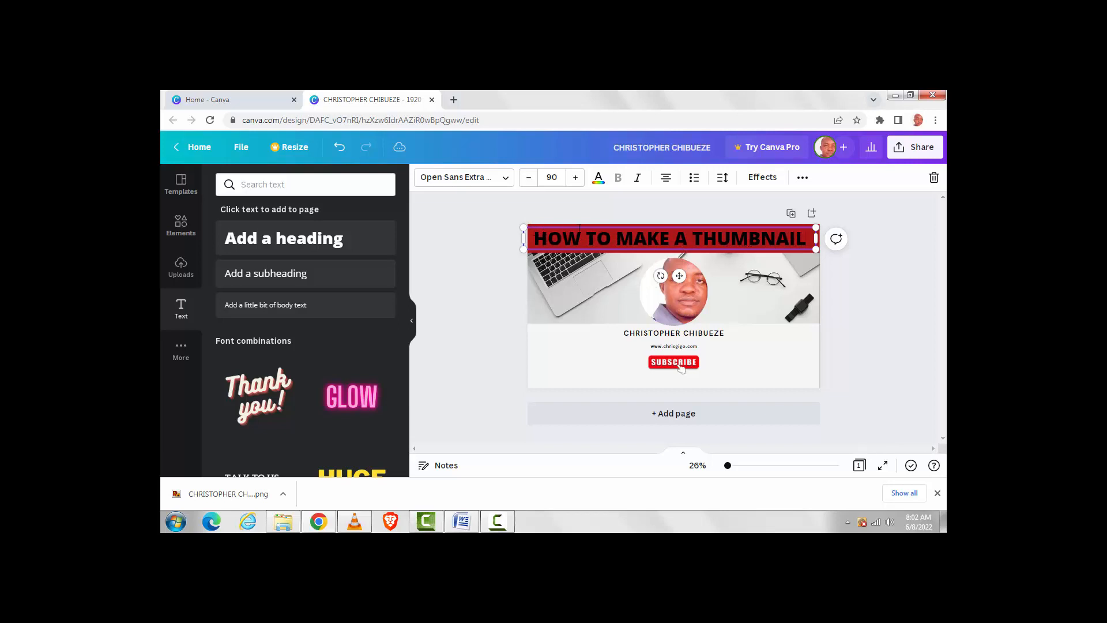
- Recolour the whole HOW TO MAKE A THUMBNAIL heading on the red banner violet
left_click_drag(533, 238, 806, 241)
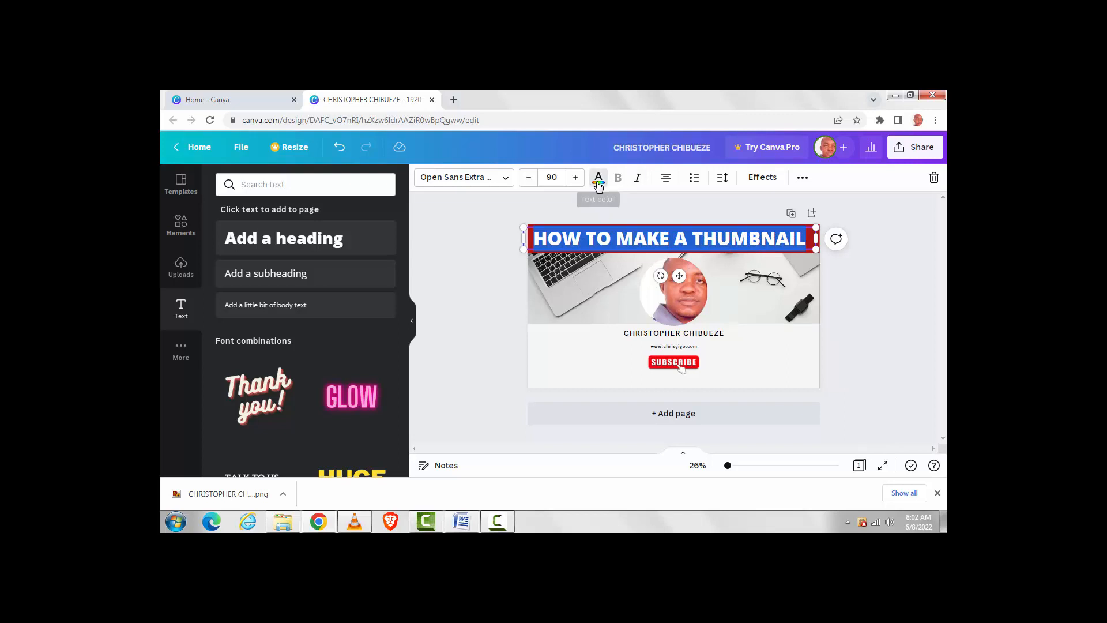
left_click(598, 183)
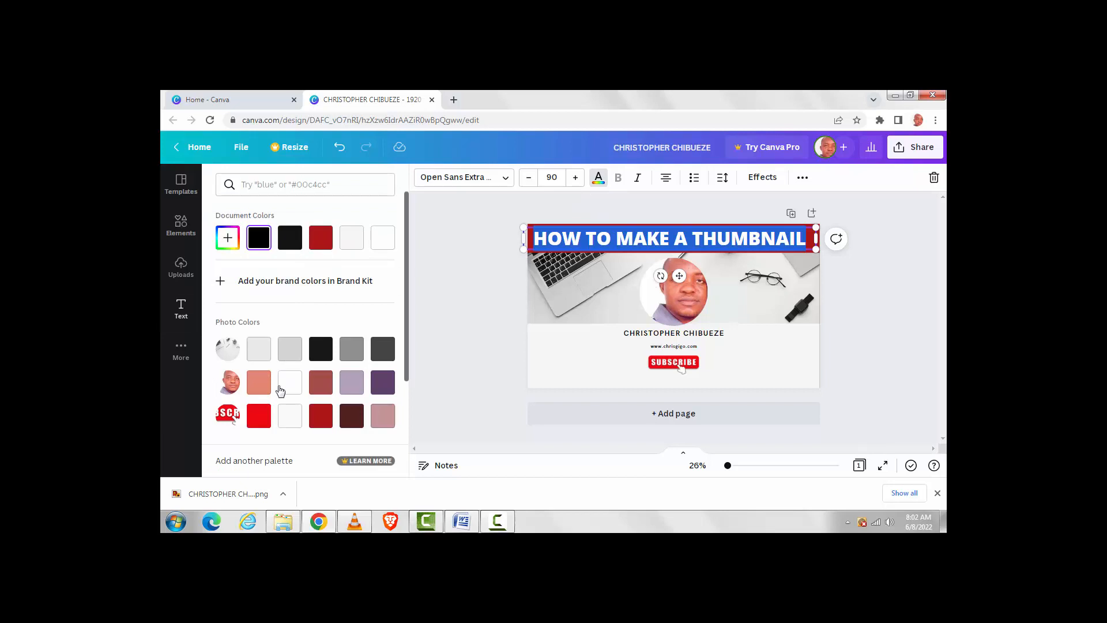
left_click_drag(406, 371, 406, 430)
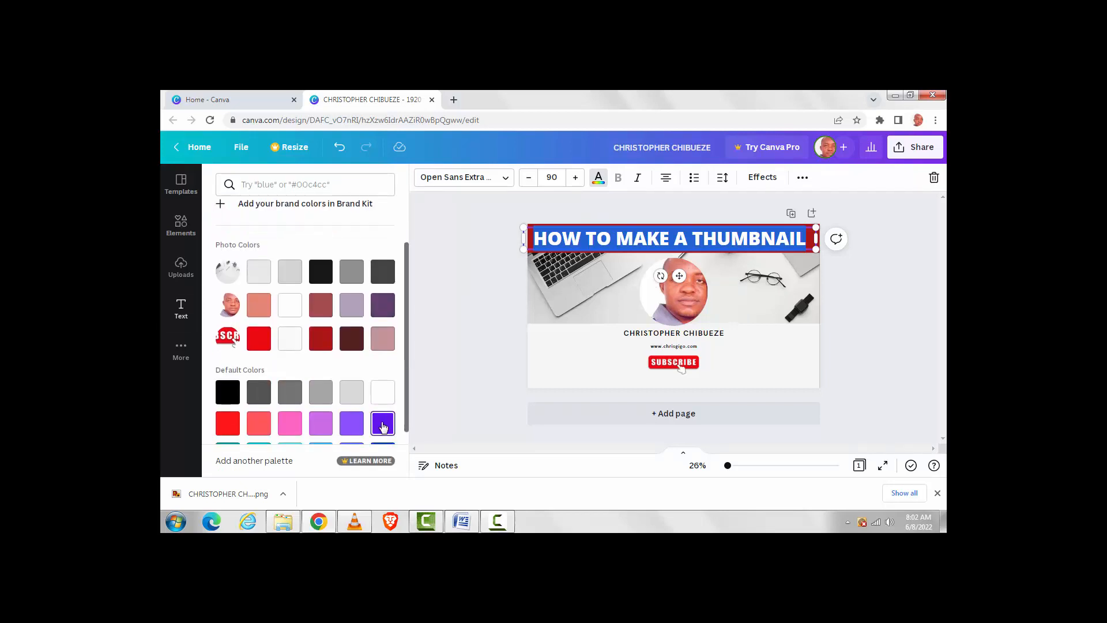
left_click(383, 426)
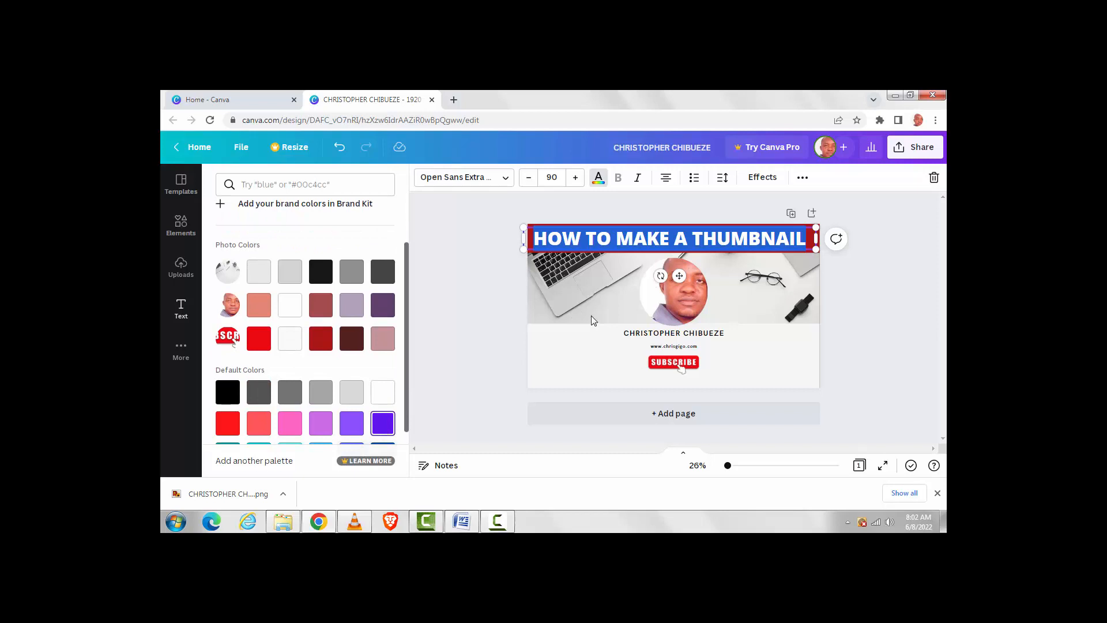
left_click(594, 351)
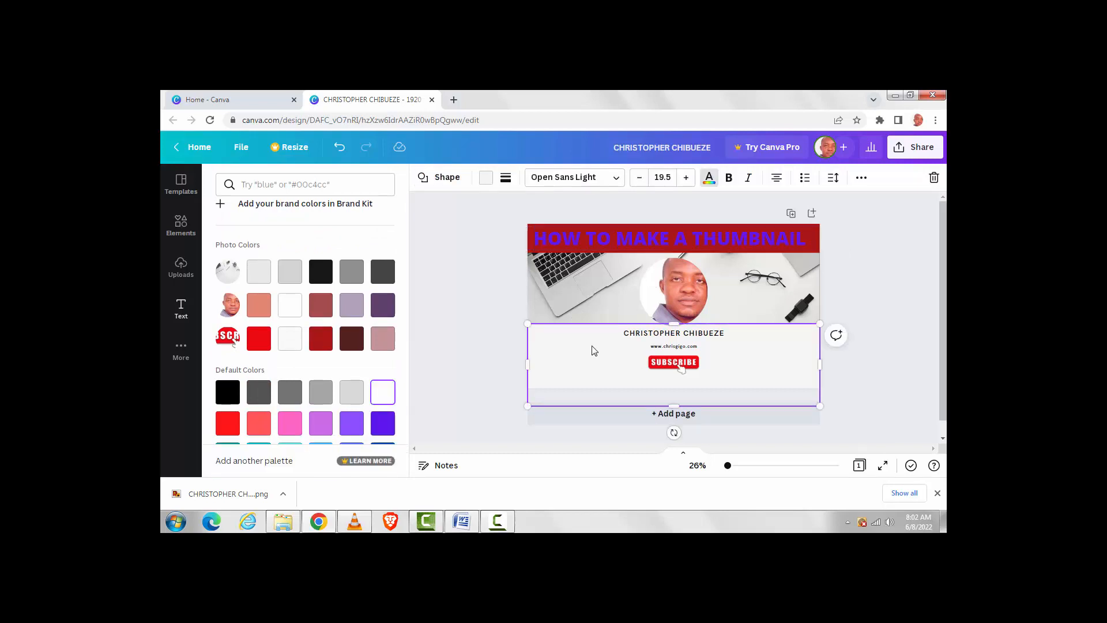
- Change the text colour of the entire HOW TO MAKE A THUMBNAIL heading to white
left_click(537, 237)
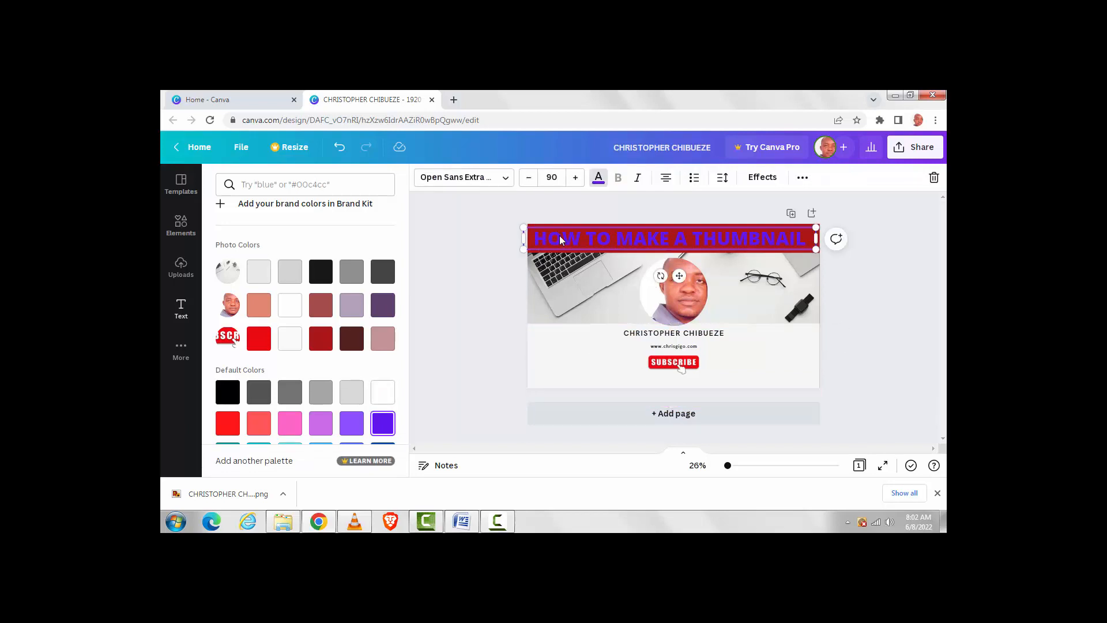
double_click(560, 240)
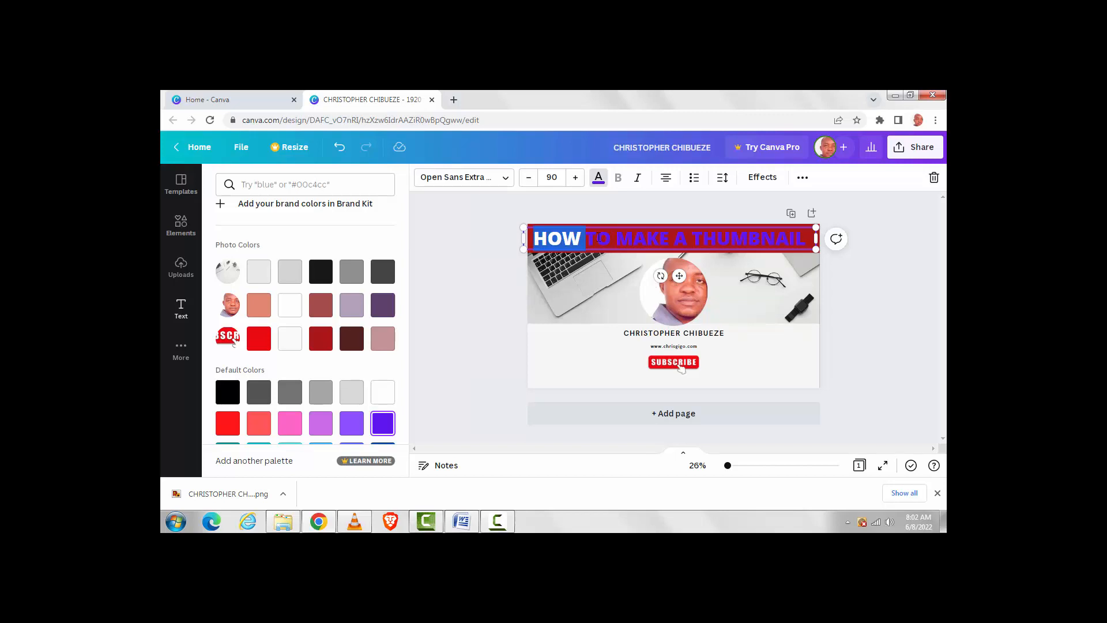
left_click(545, 241)
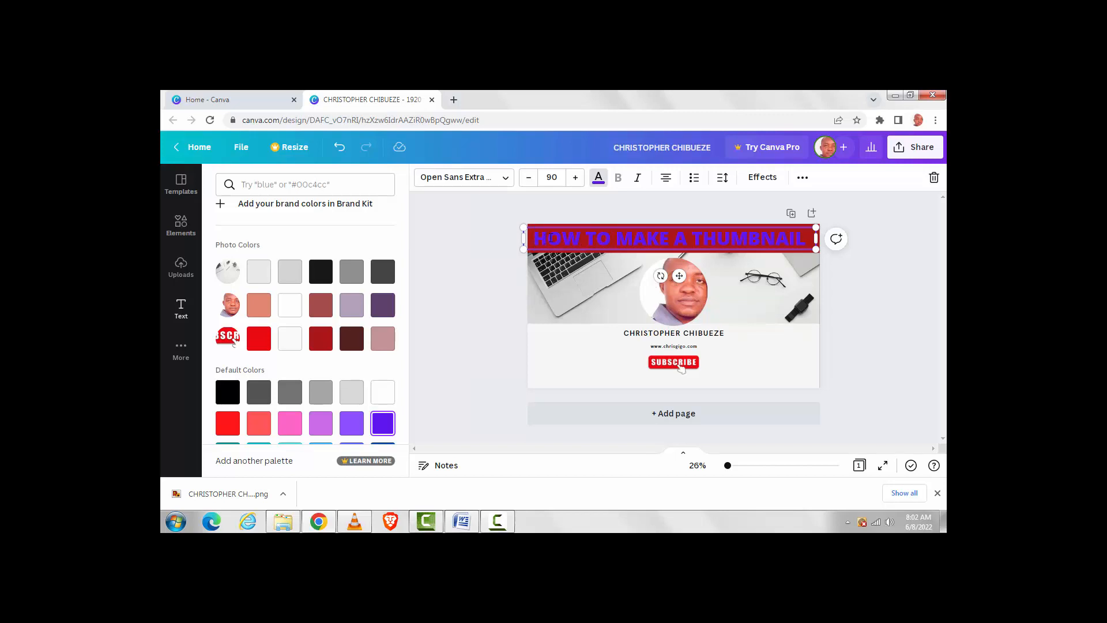
left_click_drag(535, 239, 804, 238)
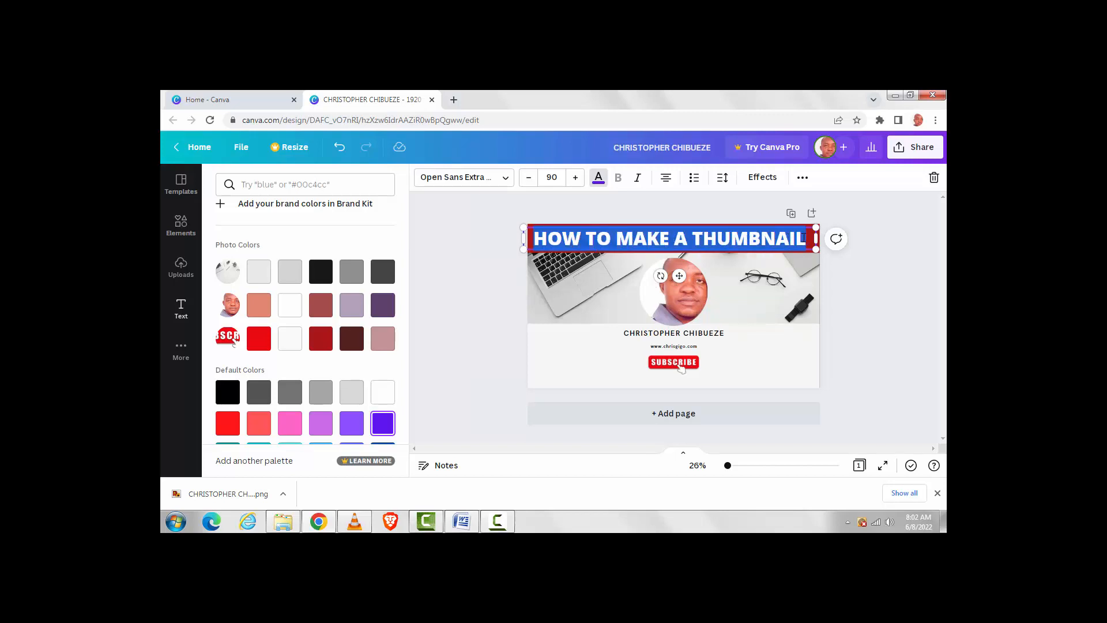
left_click(290, 310)
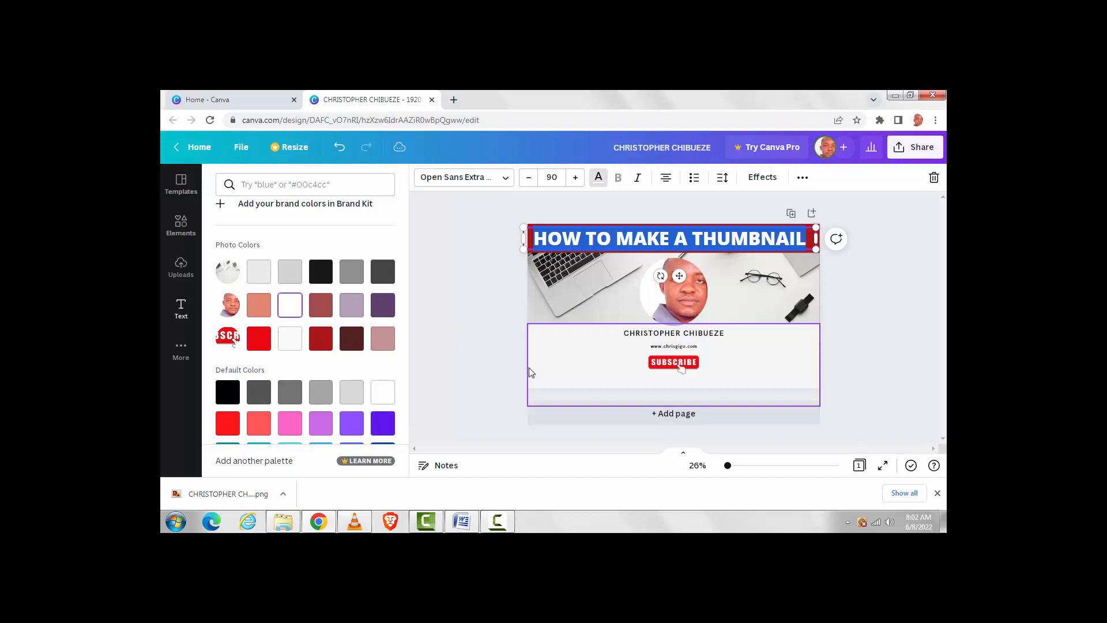
left_click(583, 382)
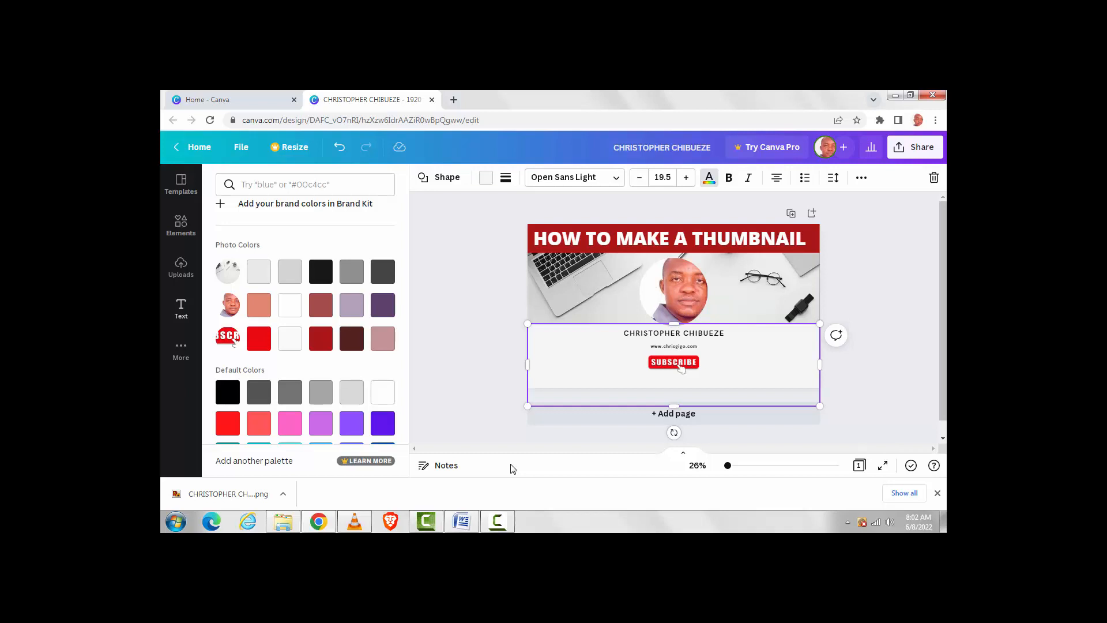
left_click(617, 179)
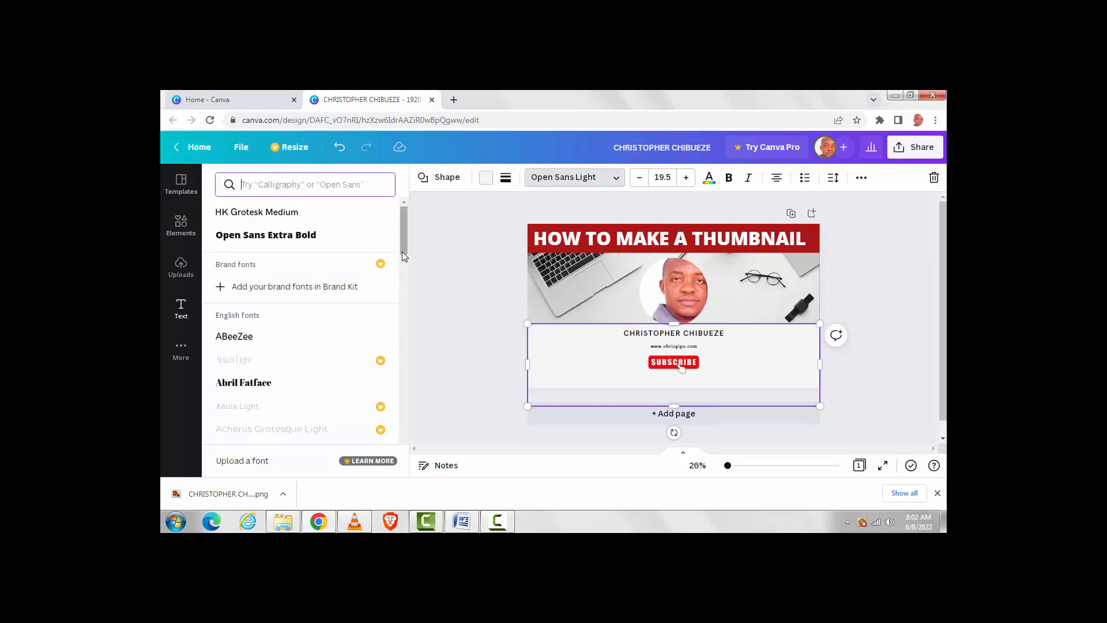
left_click_drag(402, 251, 400, 308)
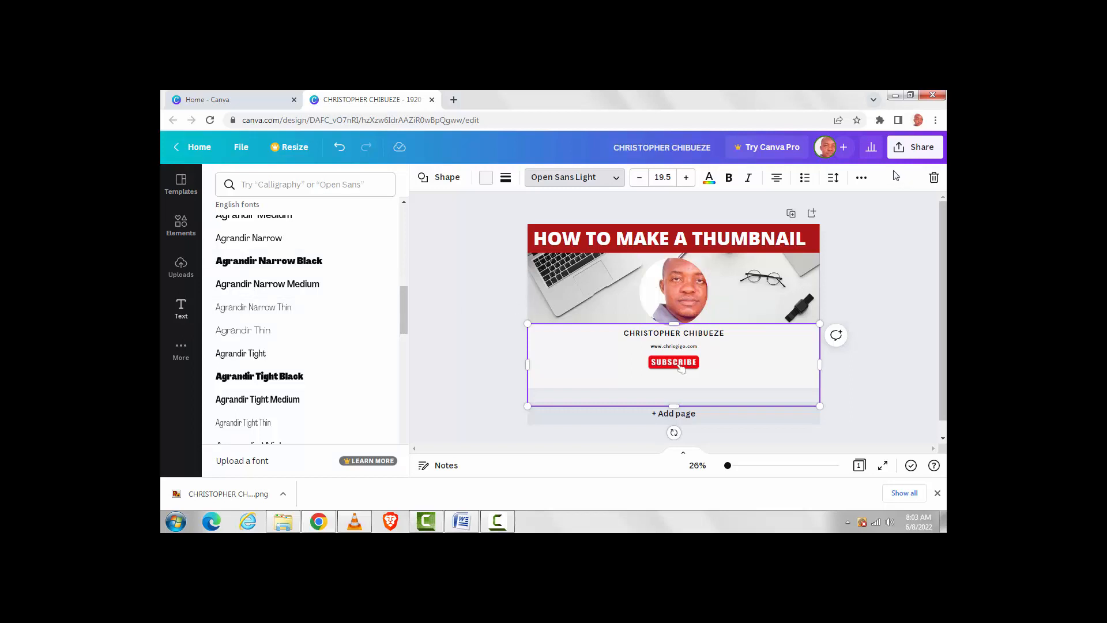
- Download the finished thumbnail as a PNG at 1920 × 1080 px and dismiss the download status
left_click(910, 154)
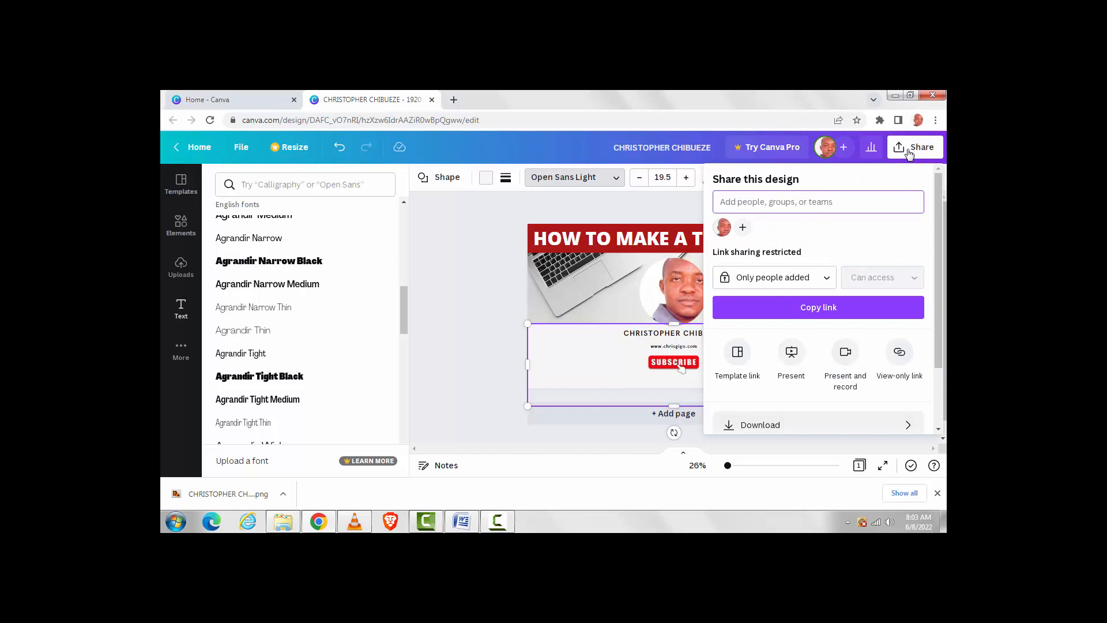
left_click(765, 430)
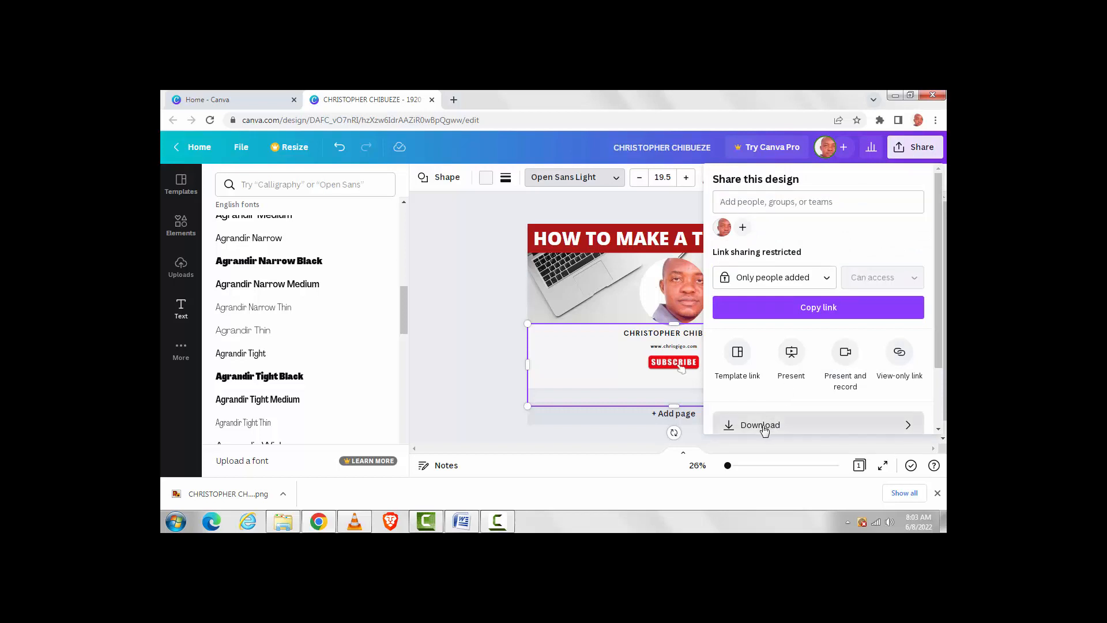
left_click(764, 430)
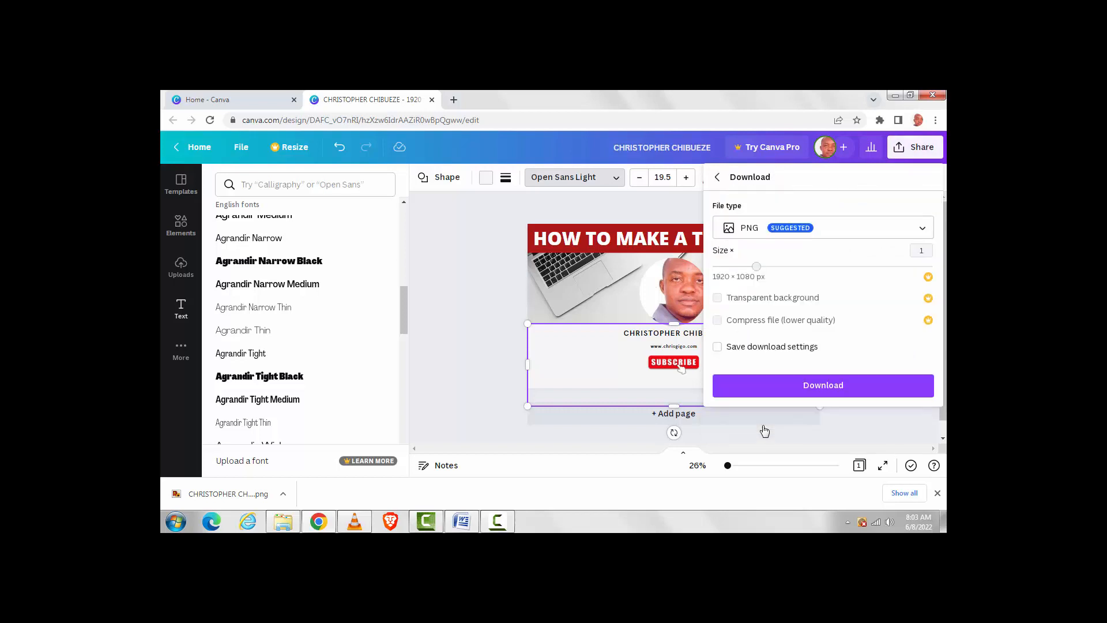
left_click(800, 393)
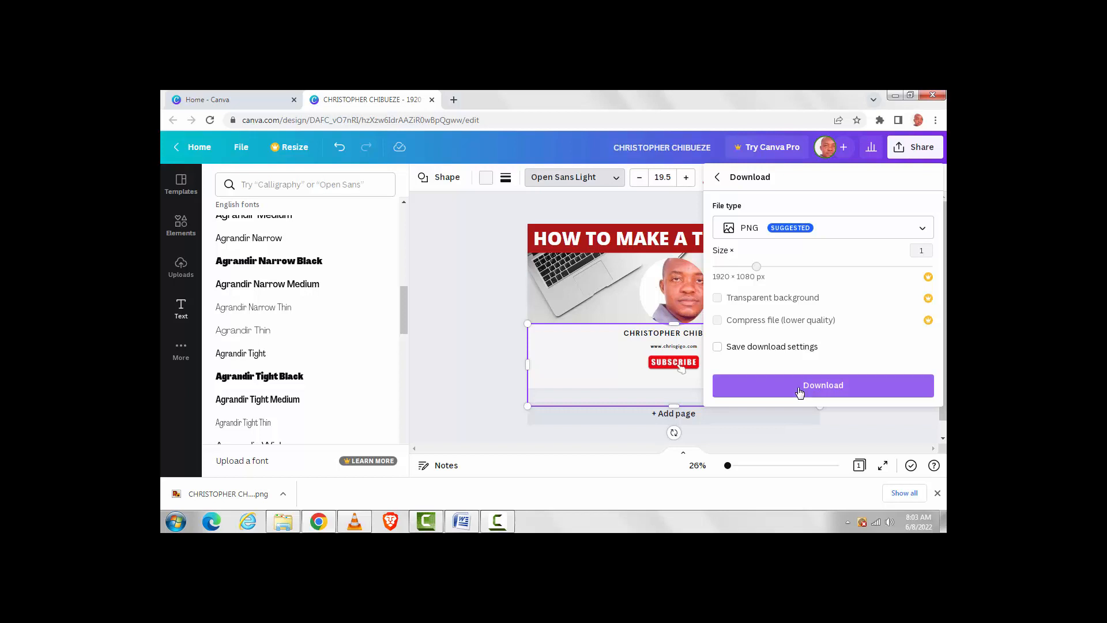
left_click(800, 385)
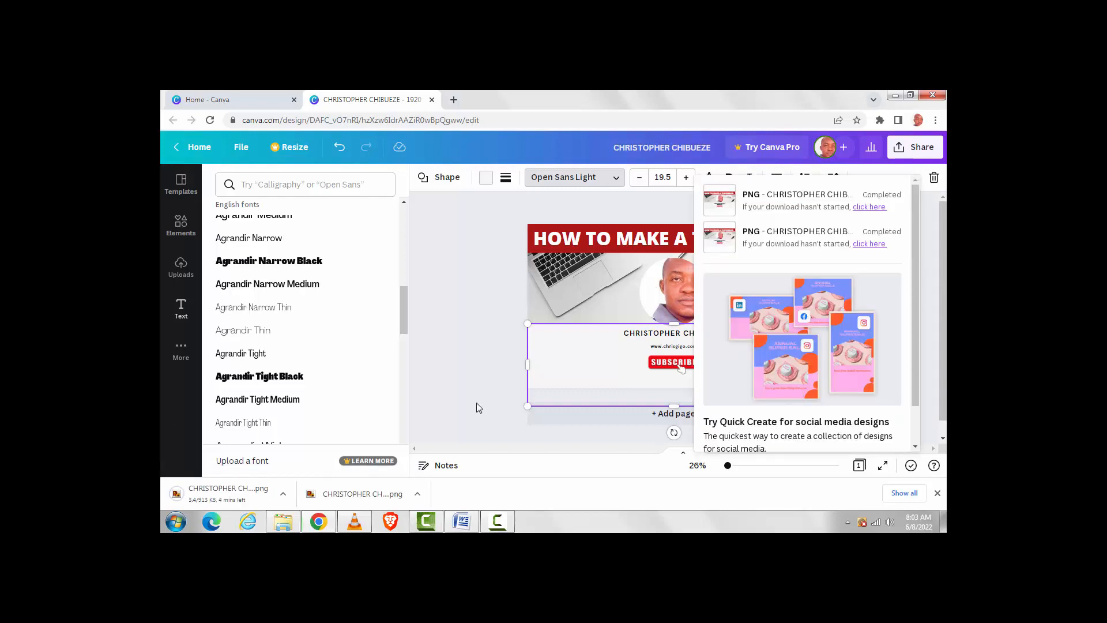
left_click(518, 476)
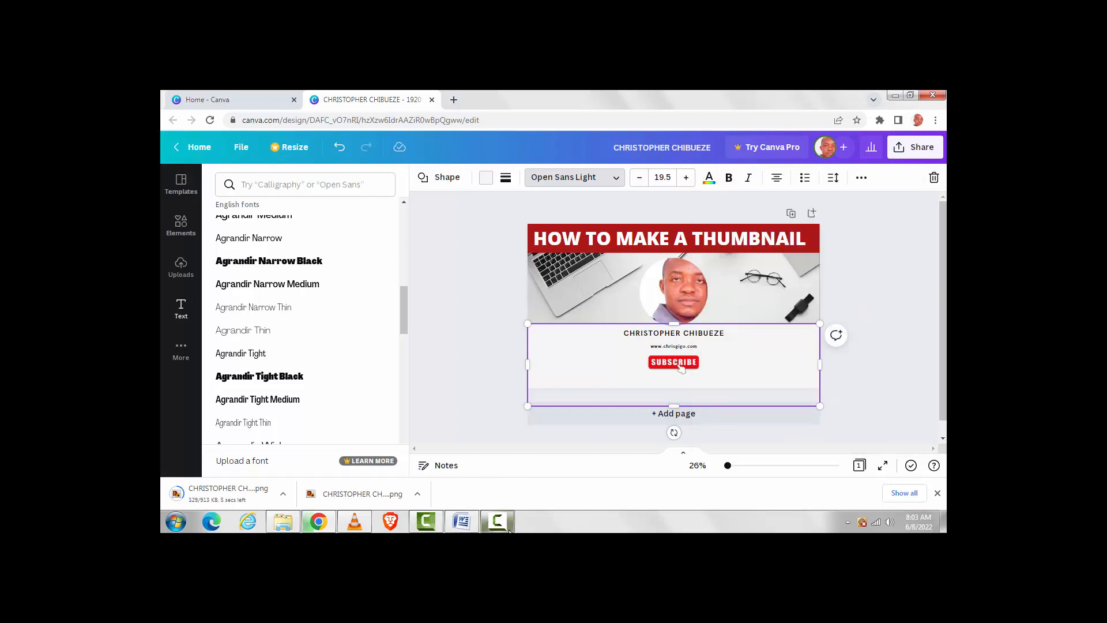
- Switch to the Microsoft Word document containing the tutorial title
left_click(465, 527)
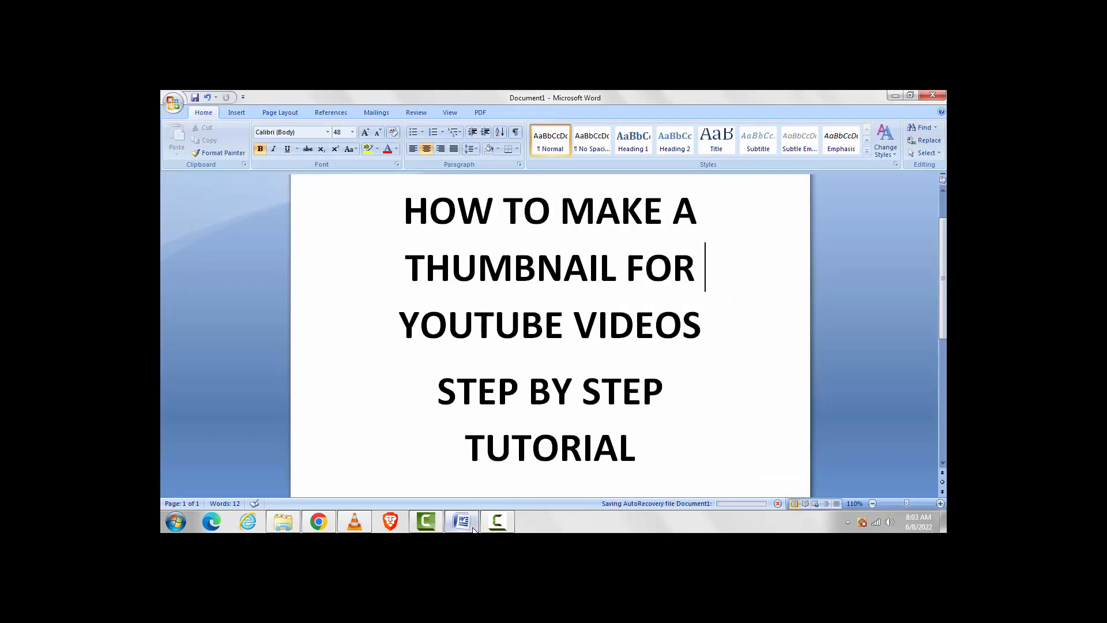
mouse_move(462, 522)
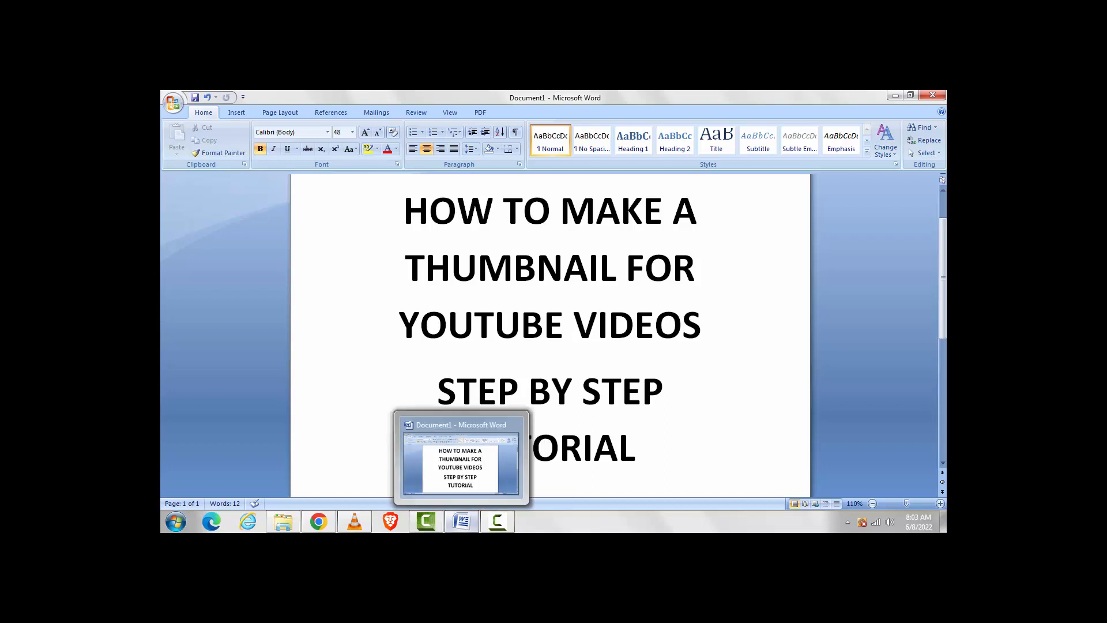